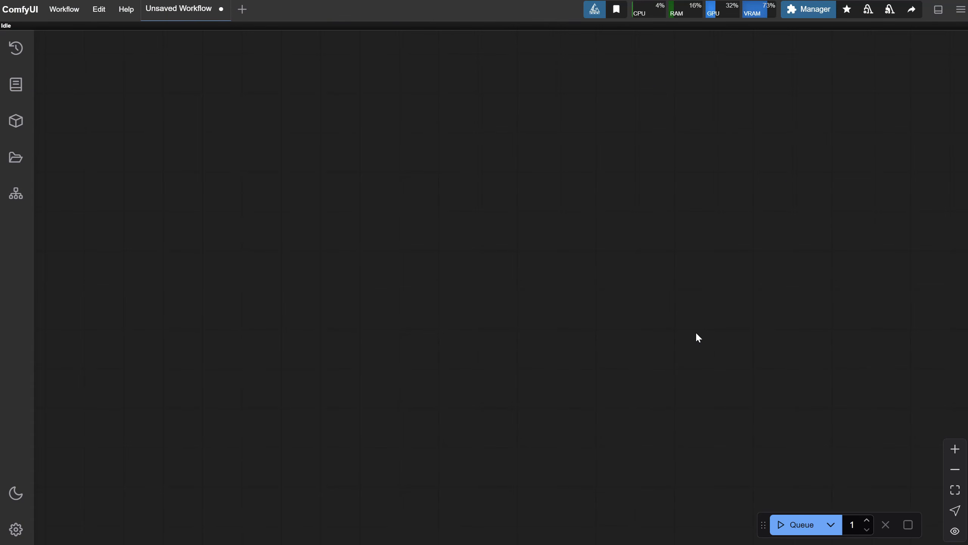
Open the workflow file LTX 0.95 text2video.json from the Ep37 folder
left_click(57, 9)
left_click(75, 54)
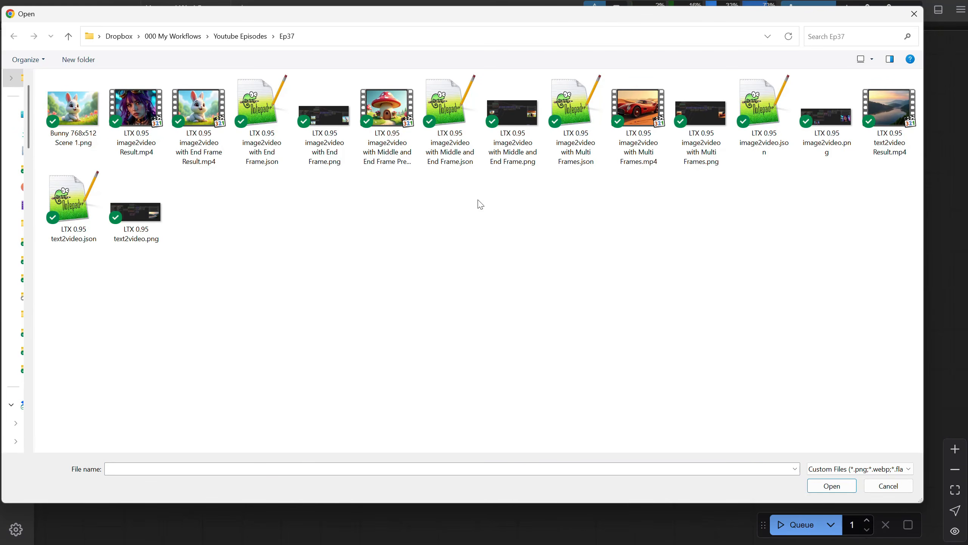
left_click(71, 213)
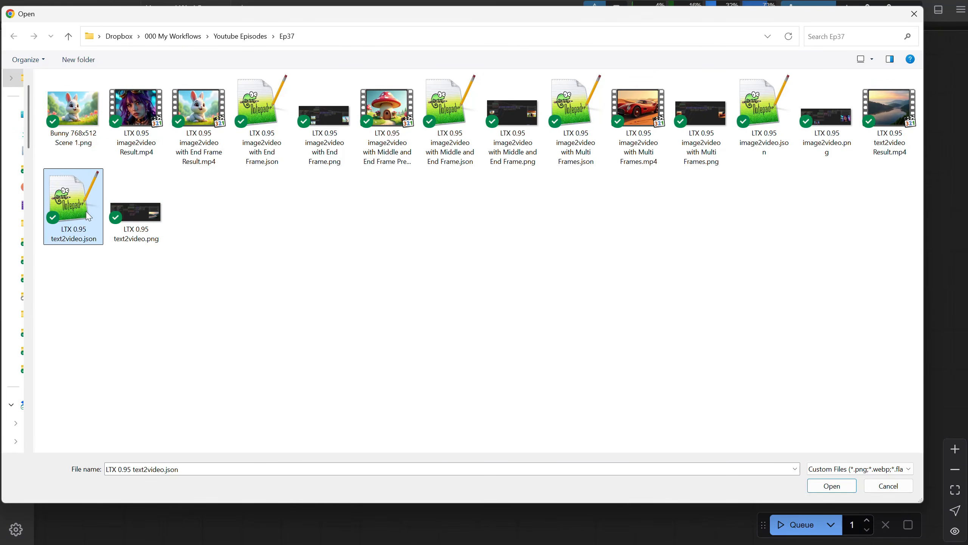
double_click(77, 210)
Search the custom nodes manager for "video helper" to check the ComfyUI-VideoHelperSuite installation, and close the manager
scroll(172, 92, "up", 6)
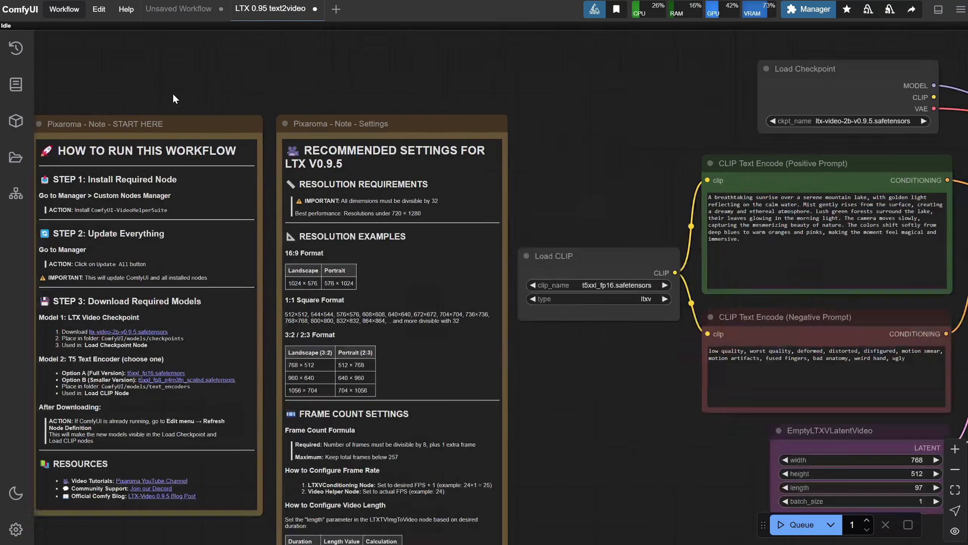
left_click_drag(171, 80, 279, 19)
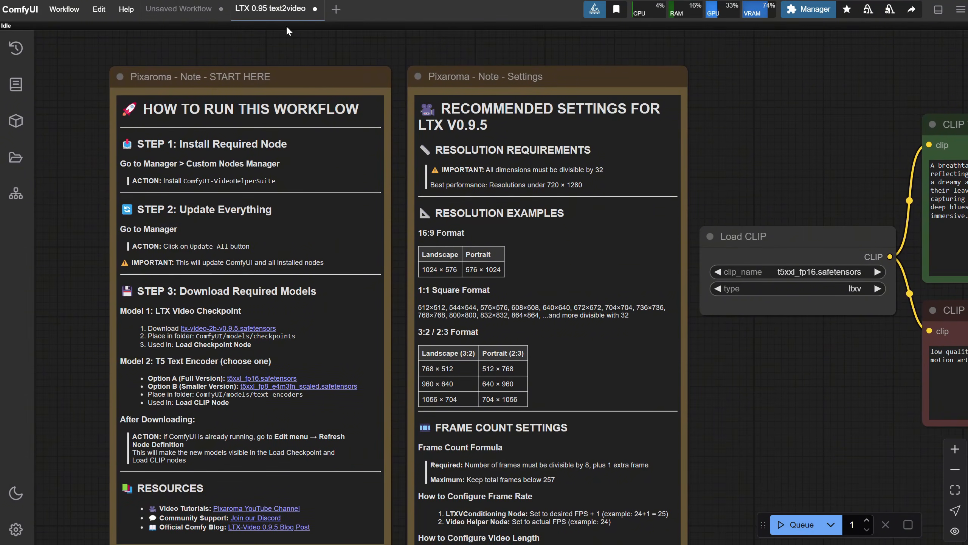
left_click_drag(794, 122, 754, 83)
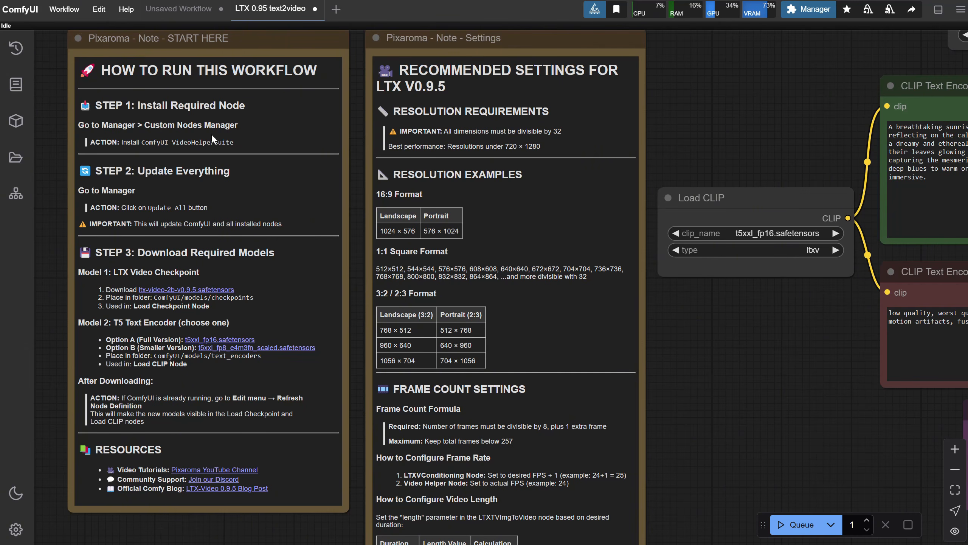
left_click(808, 9)
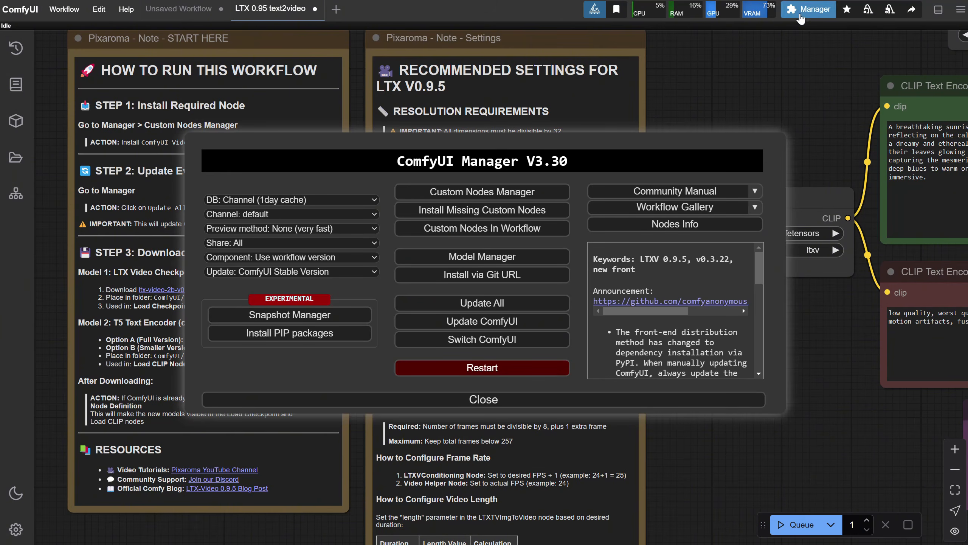
left_click(489, 193)
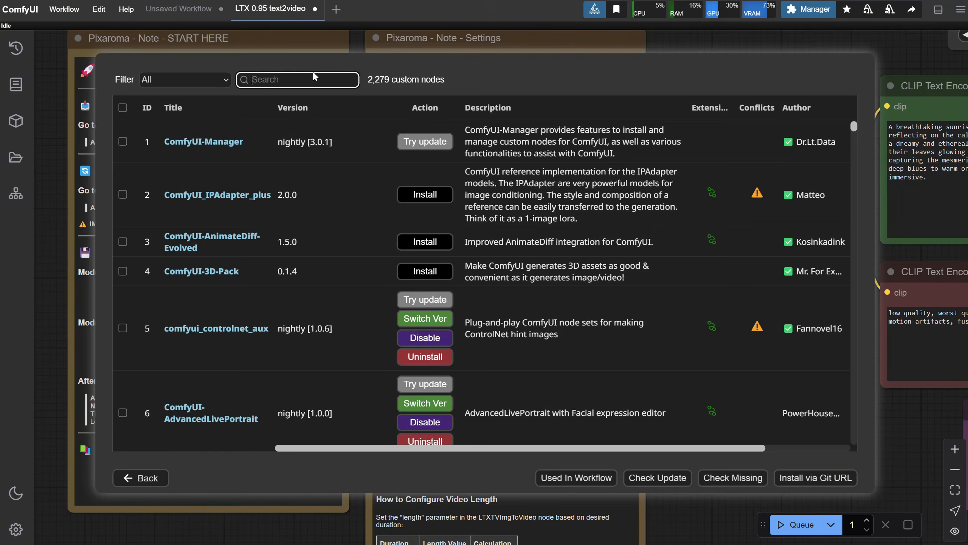
type("video helper")
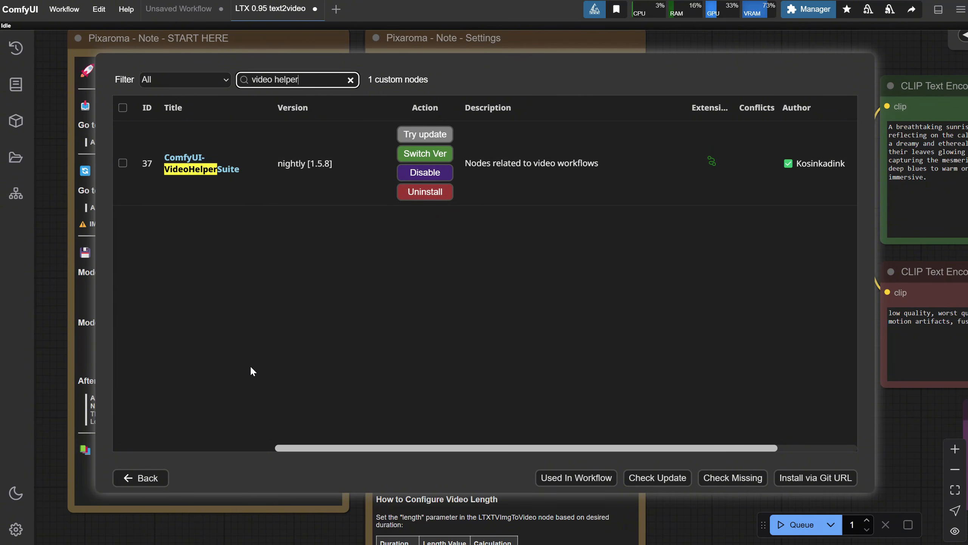
left_click(145, 479)
left_click(484, 459)
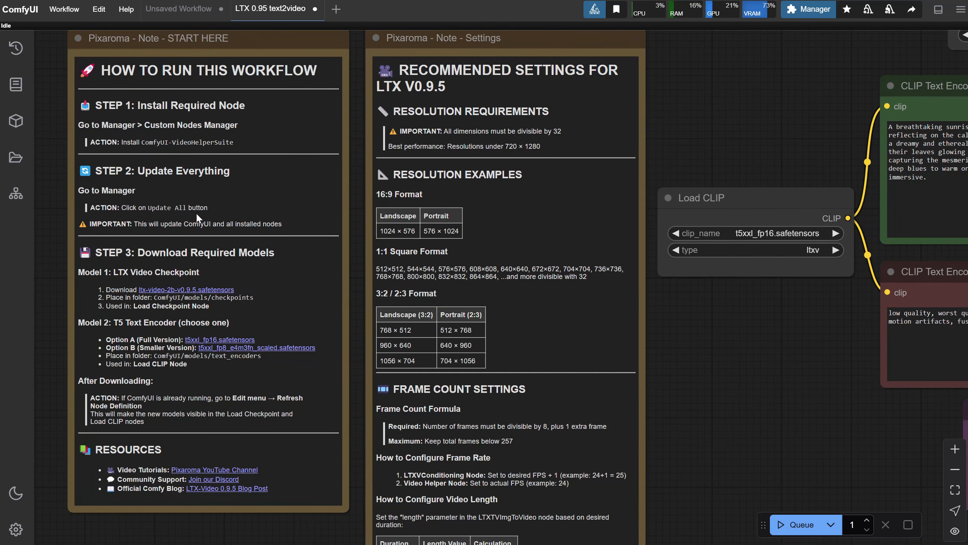
Check the installed ComfyUI version and its date at the end of the Manager's news text, and close the Manager
left_click(807, 9)
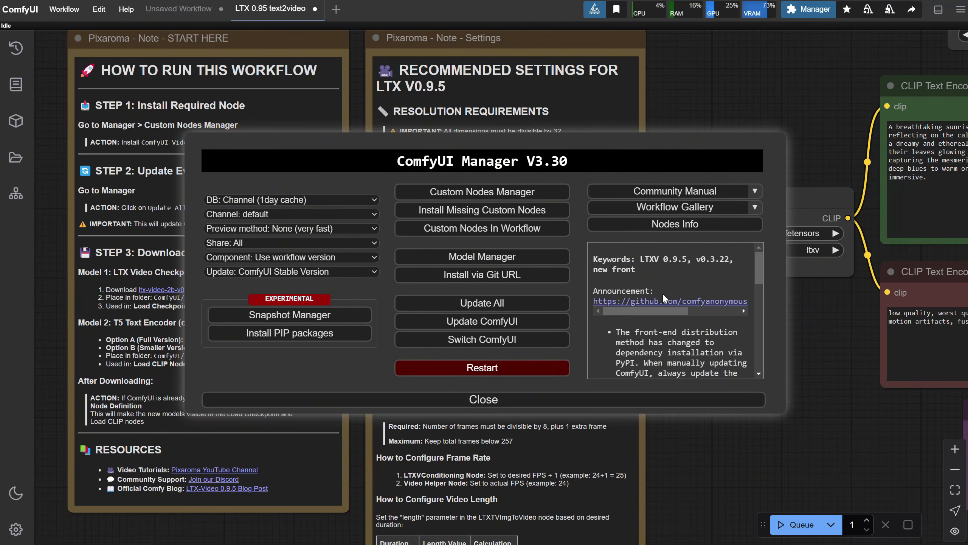
left_click_drag(759, 267, 766, 370)
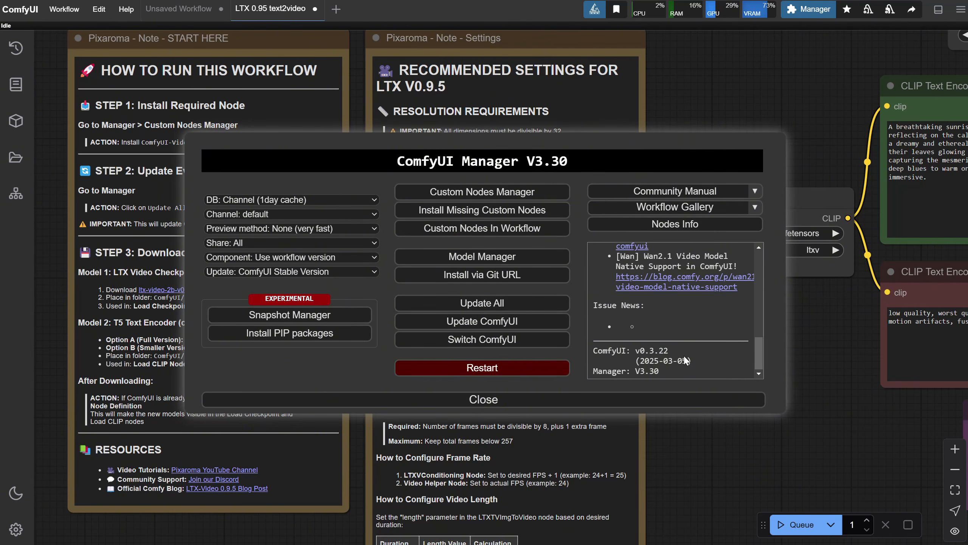
left_click(717, 351)
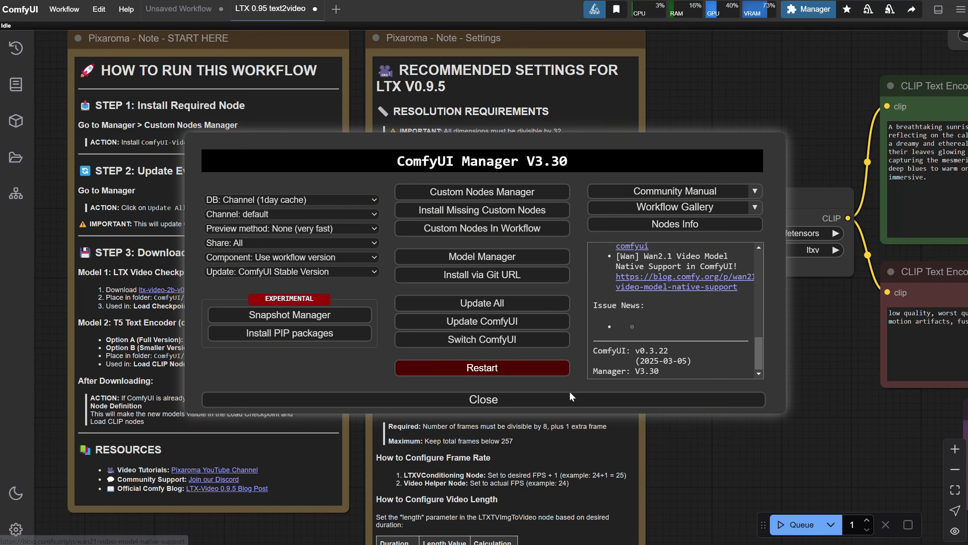
left_click(561, 398)
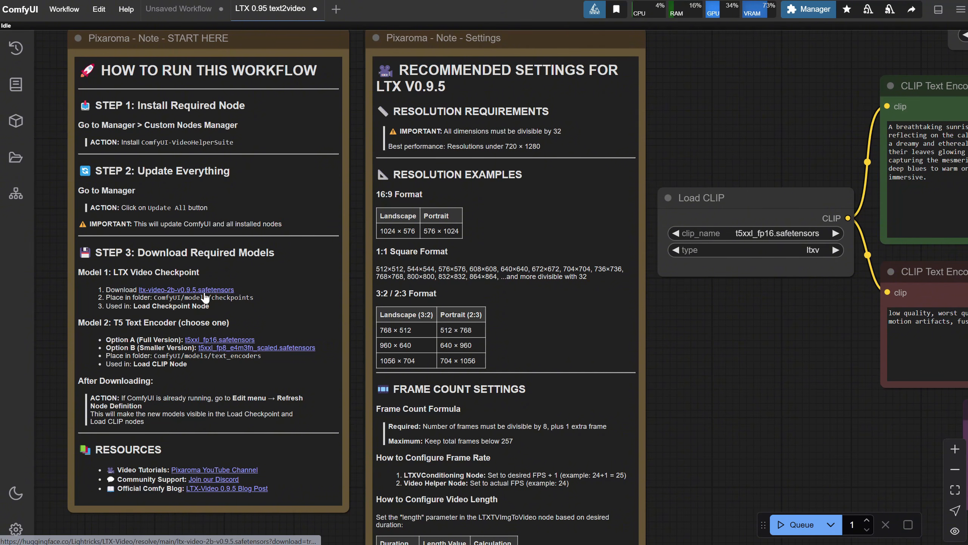
Download the ltx-video-2b-v0.9.5.safetensors model from the START HERE note into the ComfyUI models/checkpoints folder
left_click(205, 291)
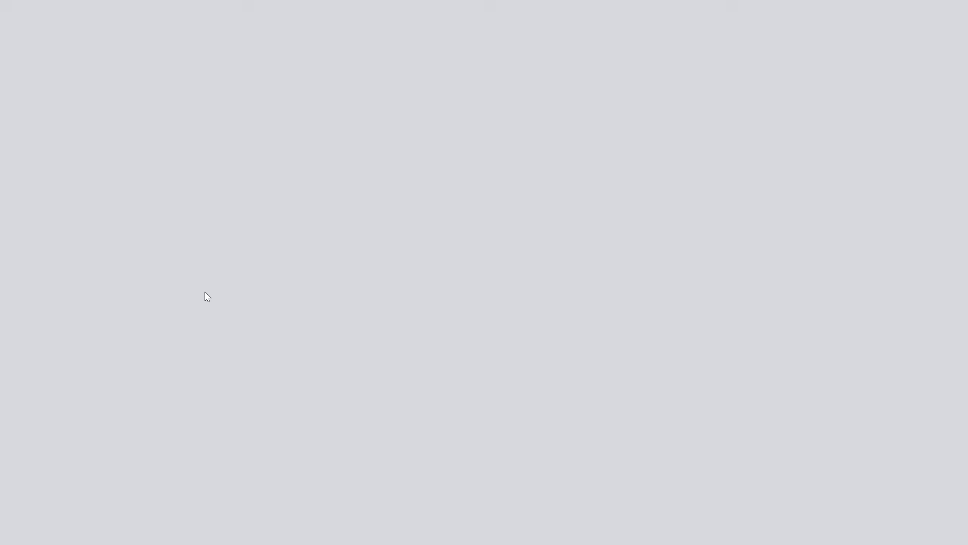
double_click(87, 96)
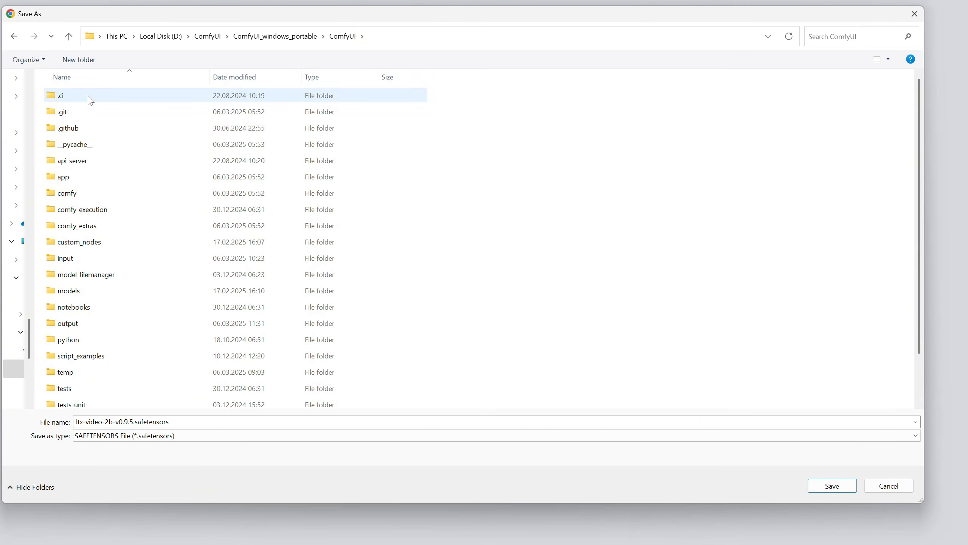
double_click(95, 293)
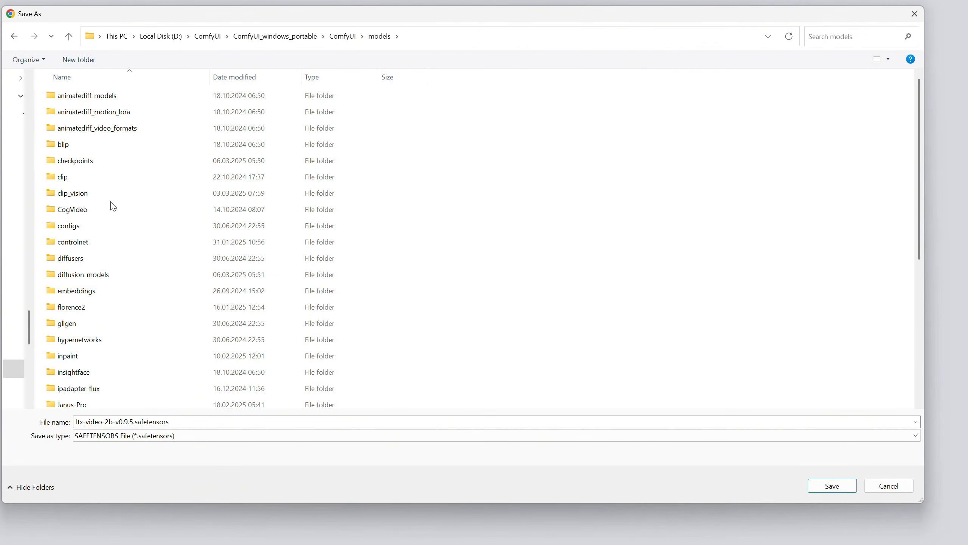
left_click(112, 163)
double_click(112, 163)
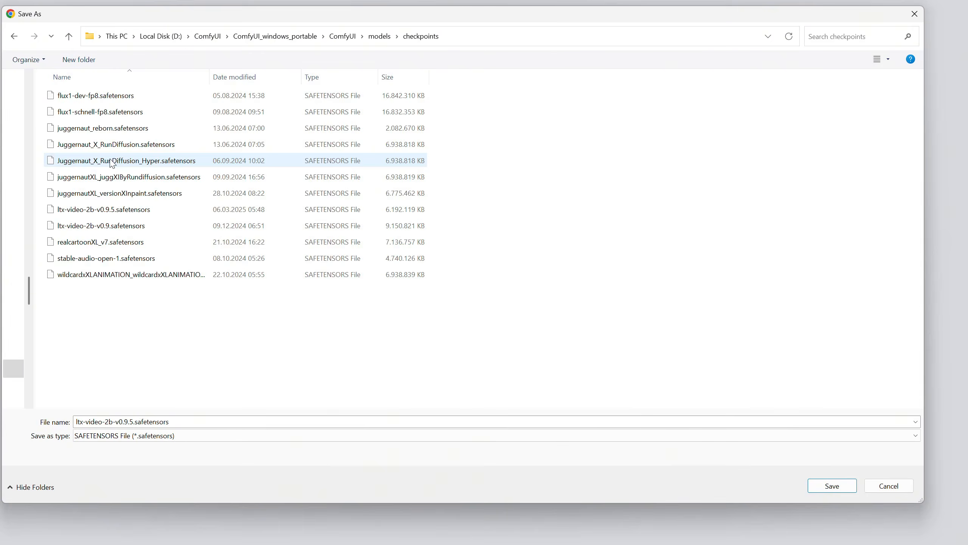
left_click(834, 486)
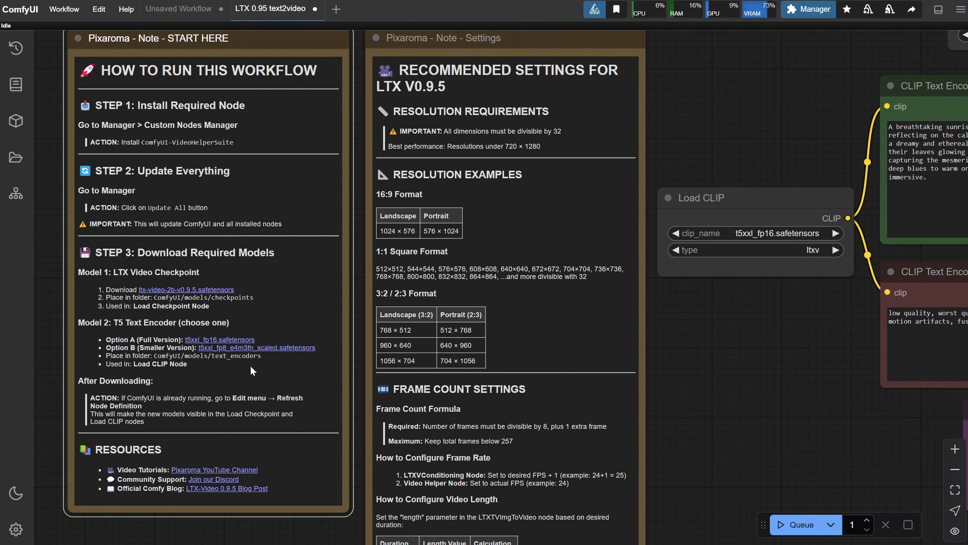
Download the full text encoder t5xxl_fp16.safetensors from the note into the ComfyUI models/text_encoders folder
left_click(231, 339)
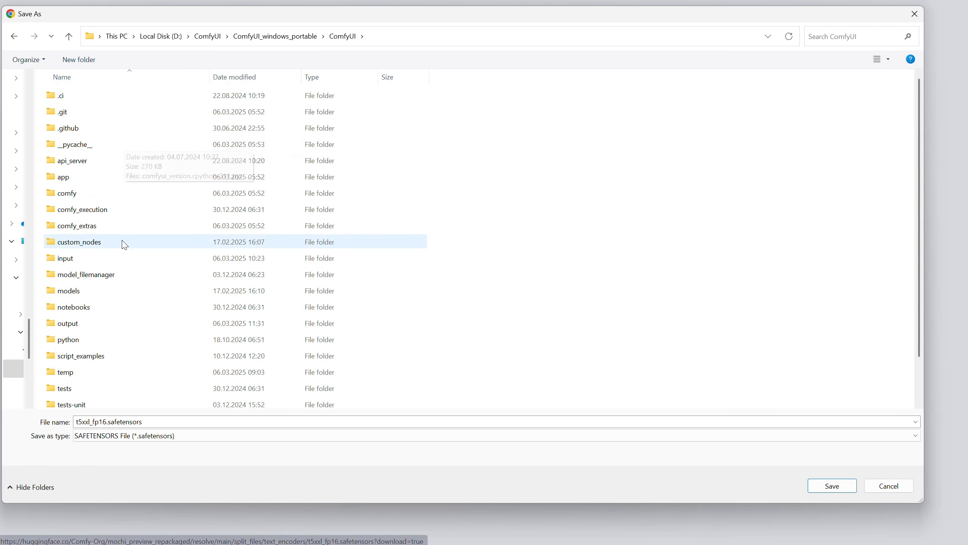
double_click(107, 293)
scroll(88, 320, "down", 5)
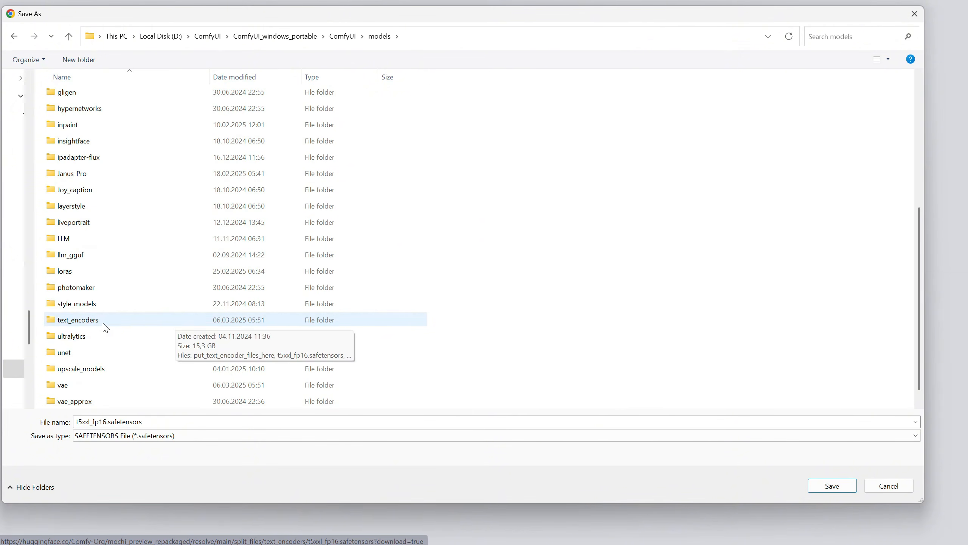
double_click(92, 320)
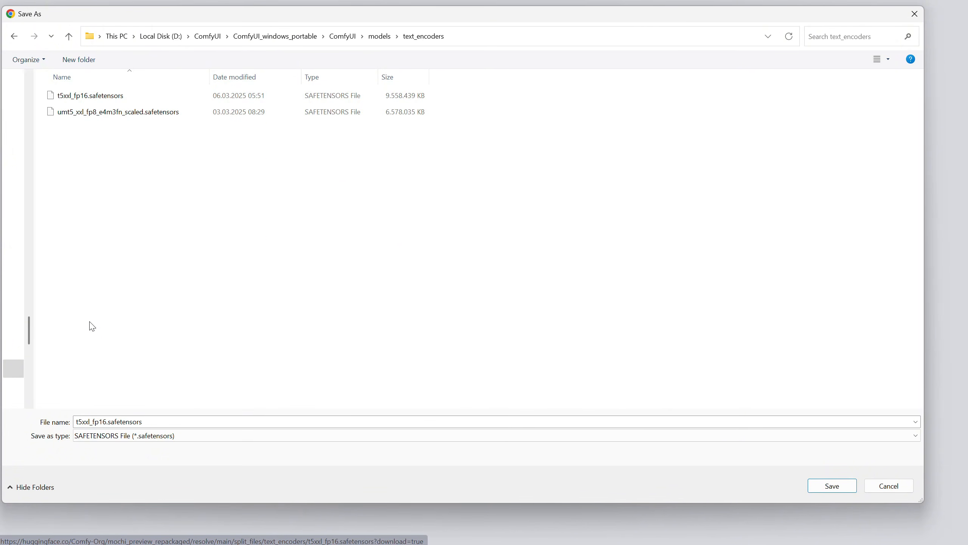
left_click(844, 484)
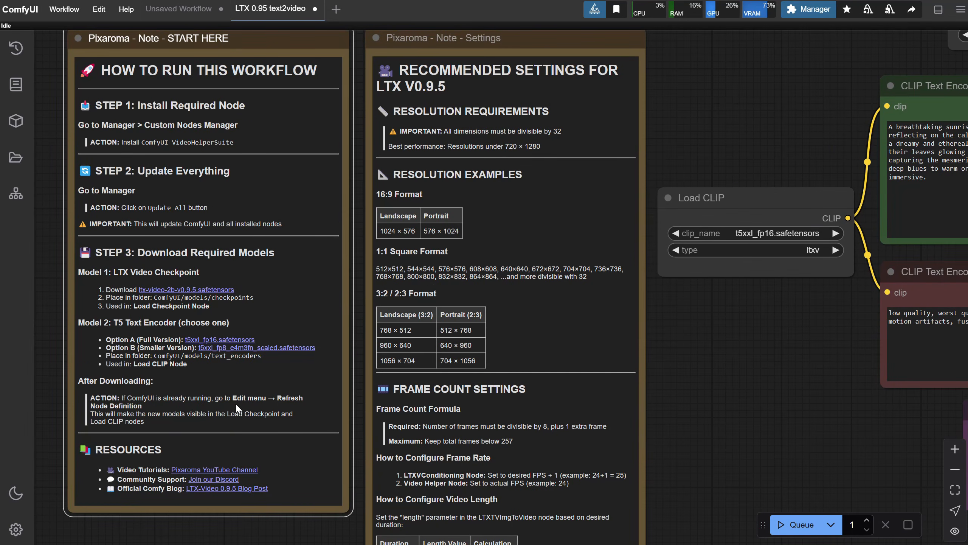
Refresh the node definitions so the model loader nodes list the downloaded files, and deselect the note
left_click(99, 9)
left_click(127, 74)
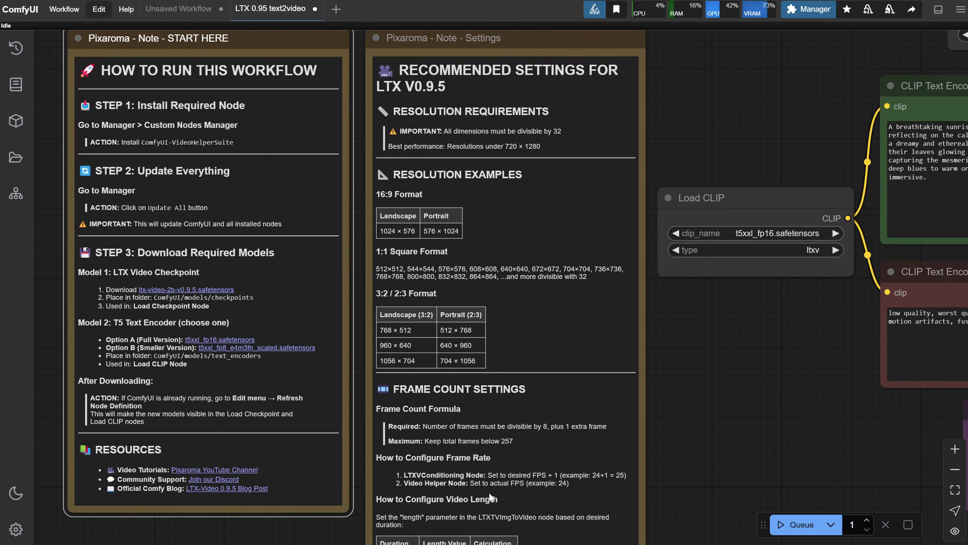
left_click(737, 381)
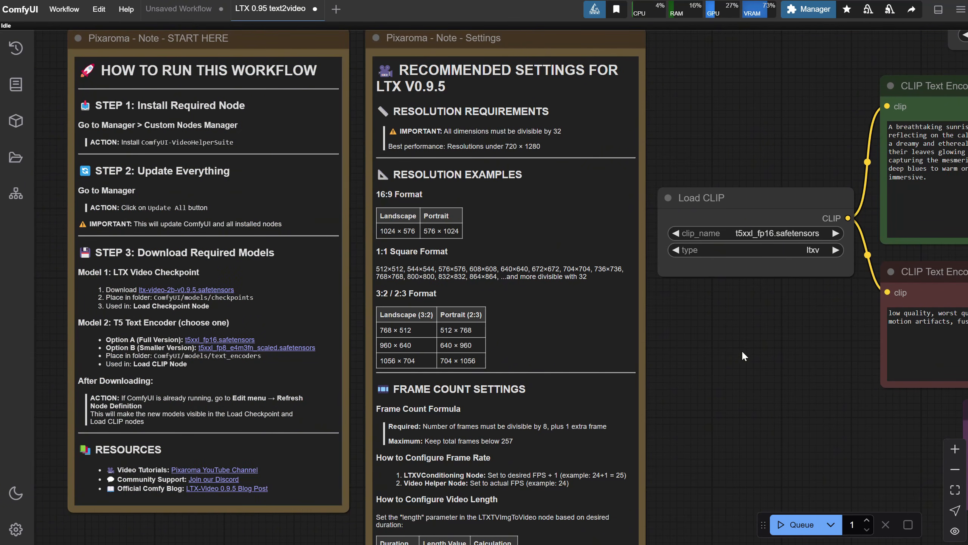
Select ltx-video-2b-v0.9.5.safetensors in the Load Checkpoint node and t5xxl_fp16.safetensors in the Load CLIP node
scroll(744, 356, "down", 3)
left_click_drag(744, 356, 411, 110)
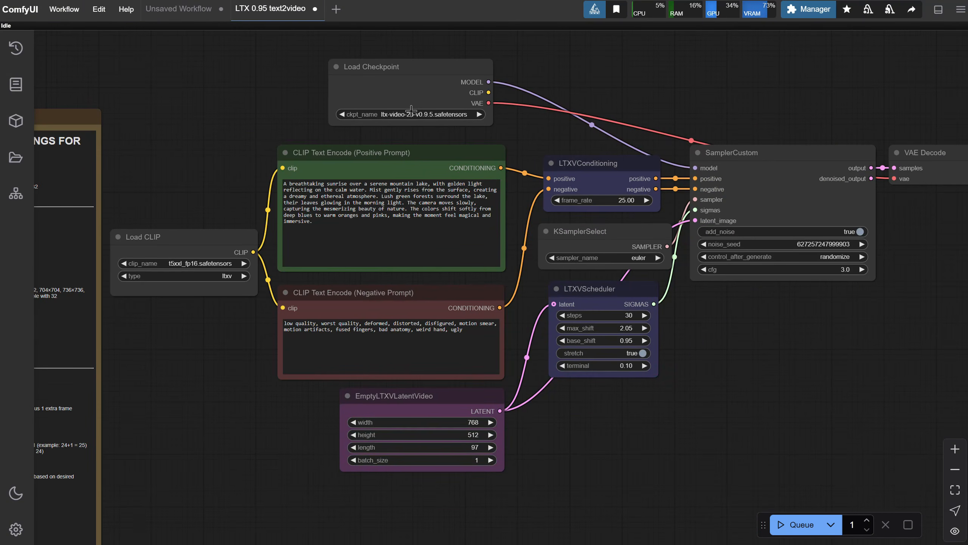
left_click(410, 114)
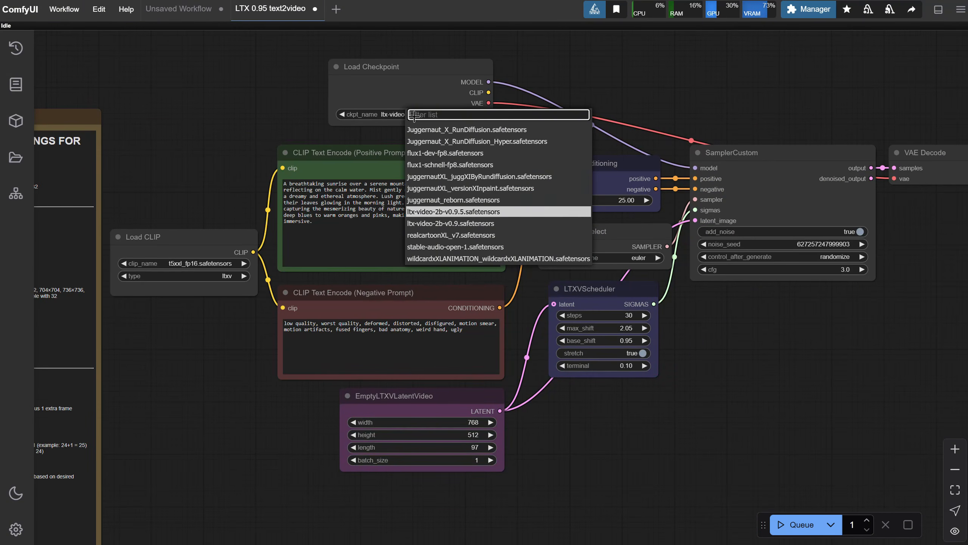
left_click(482, 213)
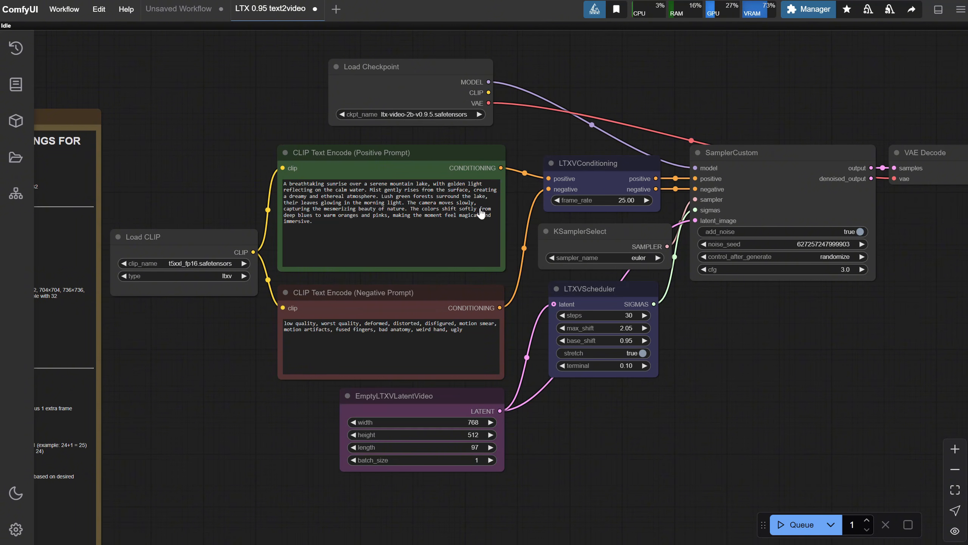
left_click(193, 264)
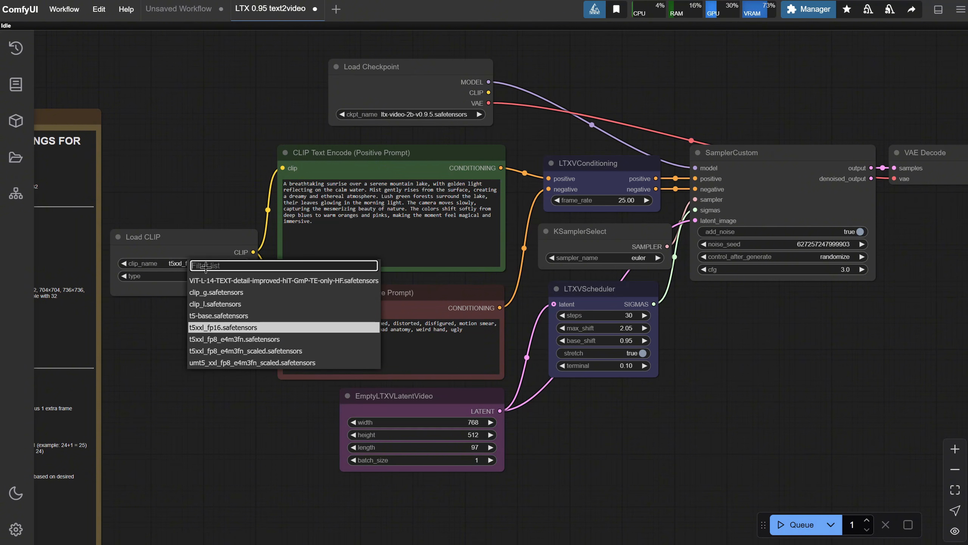
left_click(220, 330)
Examine the positive and negative prompts and the EmptyLTXVLatentVideo values against the resolution and frame count recommendations in the Settings note
left_click(389, 230)
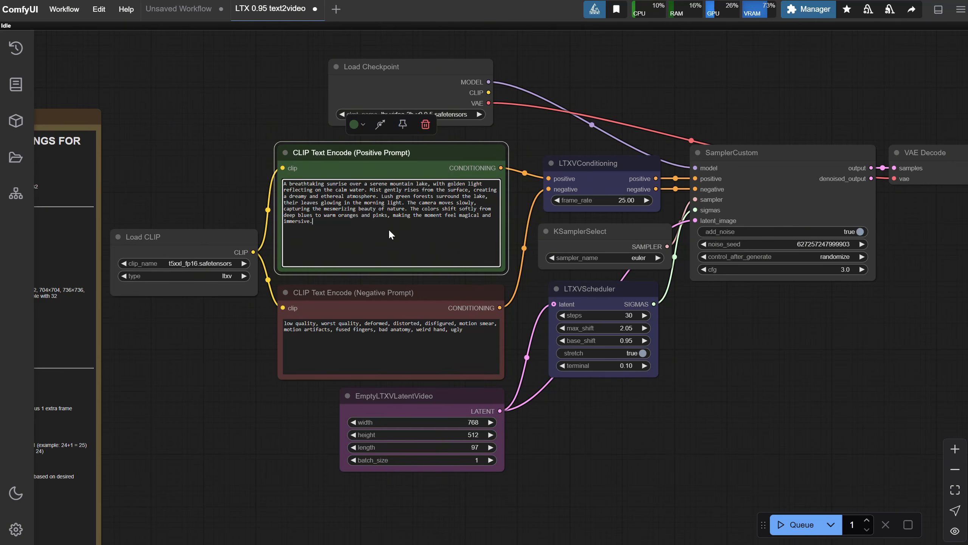
left_click(401, 347)
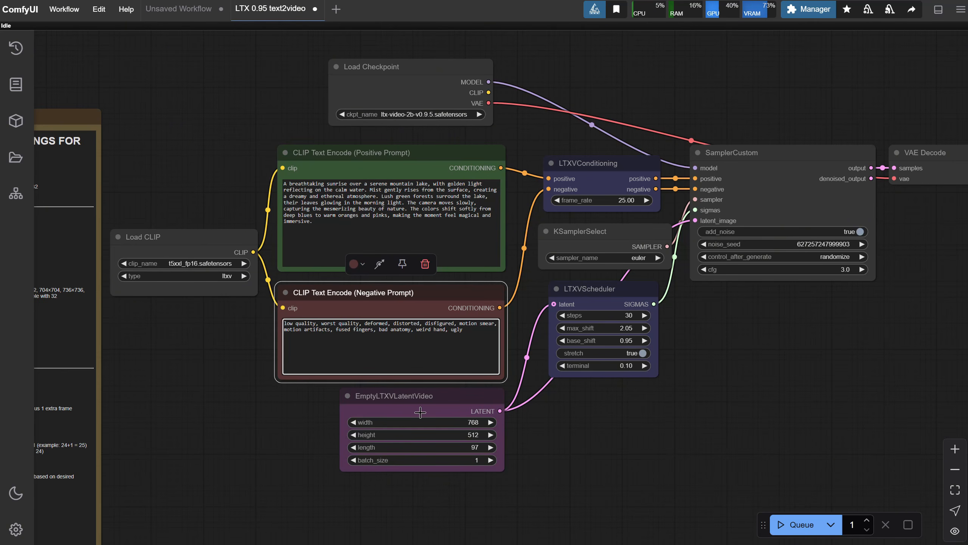
left_click(426, 401)
left_click(660, 452)
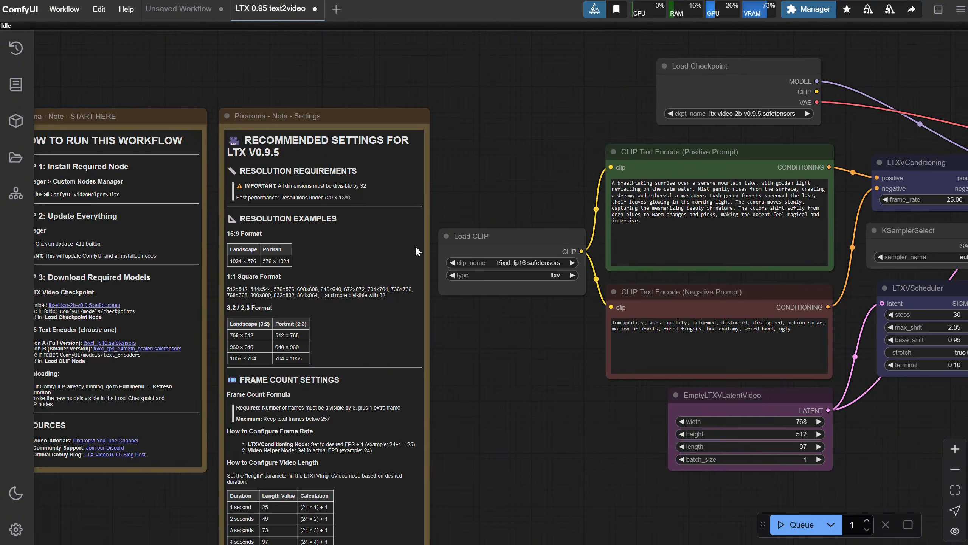
scroll(499, 369, "up", 4)
left_click_drag(495, 369, 576, 374)
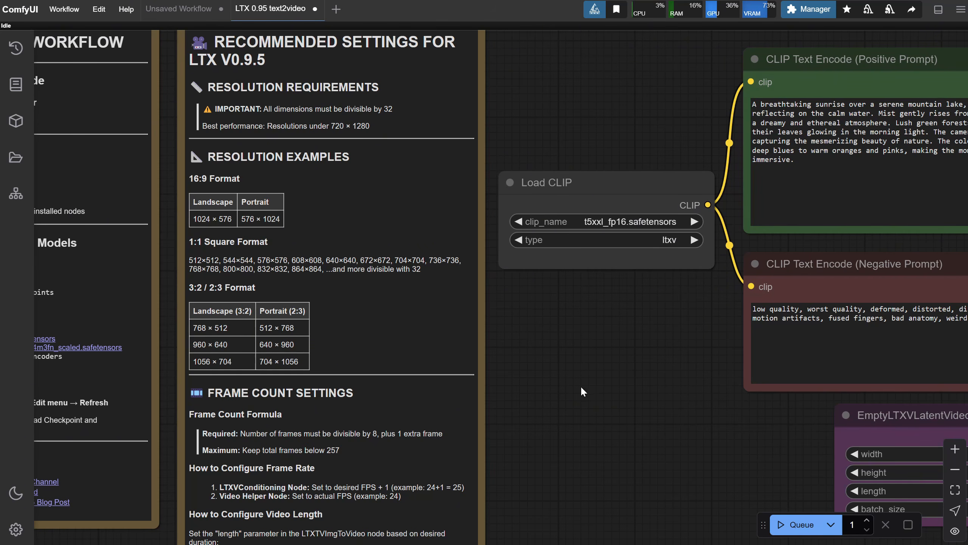
left_click_drag(581, 386, 186, 309)
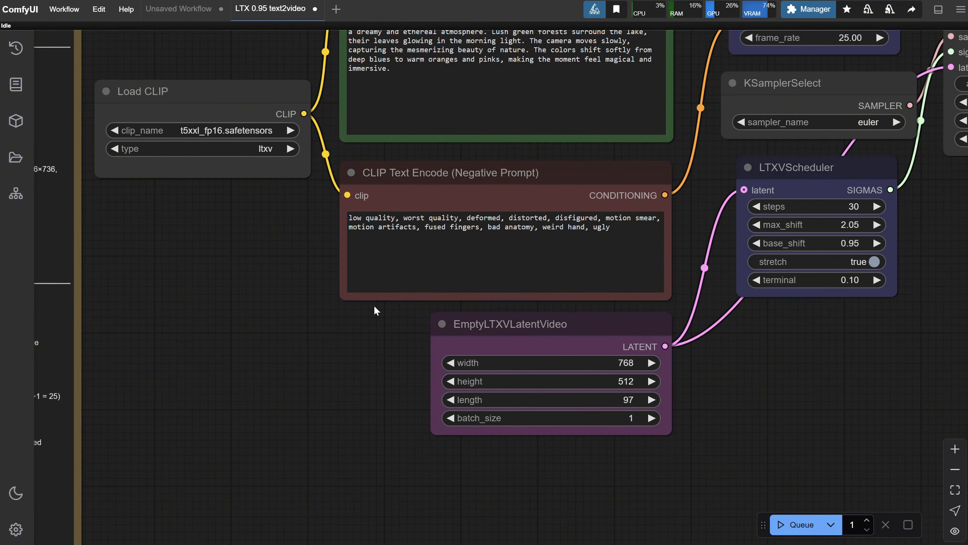
scroll(307, 301, "down", 3)
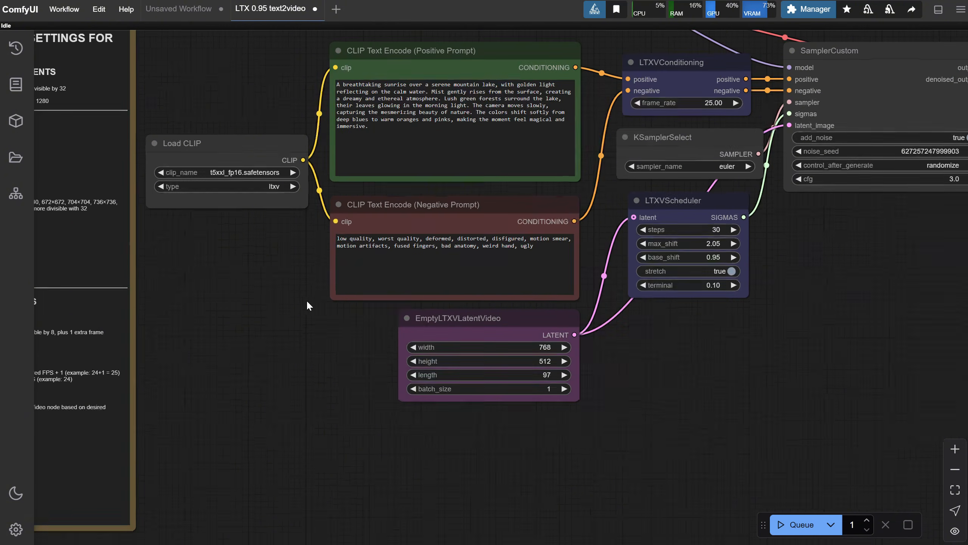
left_click_drag(299, 305, 574, 235)
scroll(461, 252, "up", 4)
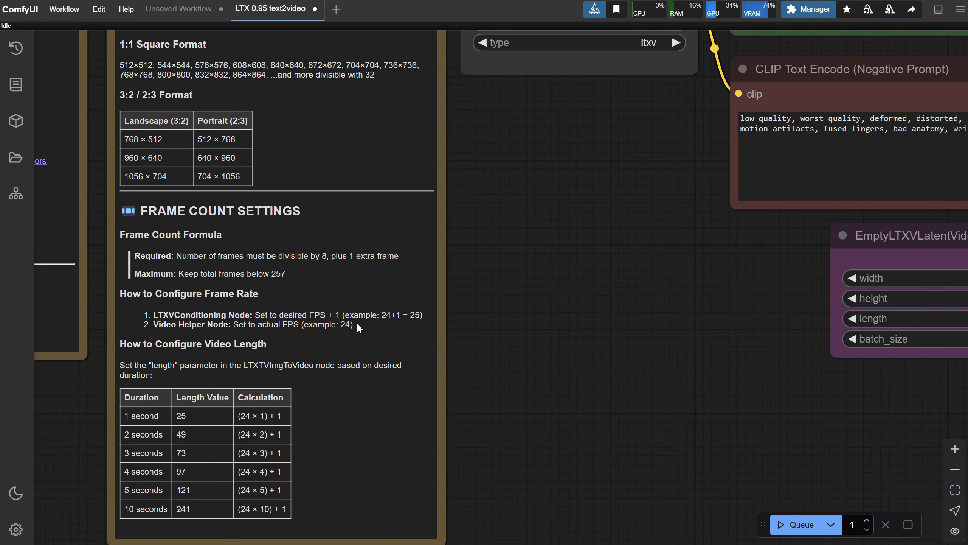
Compare the LTXVConditioning frame rate, EmptyLTXVLatentVideo length and Video Combine frame rate with the frame count recommendations in the Settings note
left_click_drag(671, 249, 226, 314)
scroll(293, 315, "down", 3)
left_click_drag(663, 337, 628, 419)
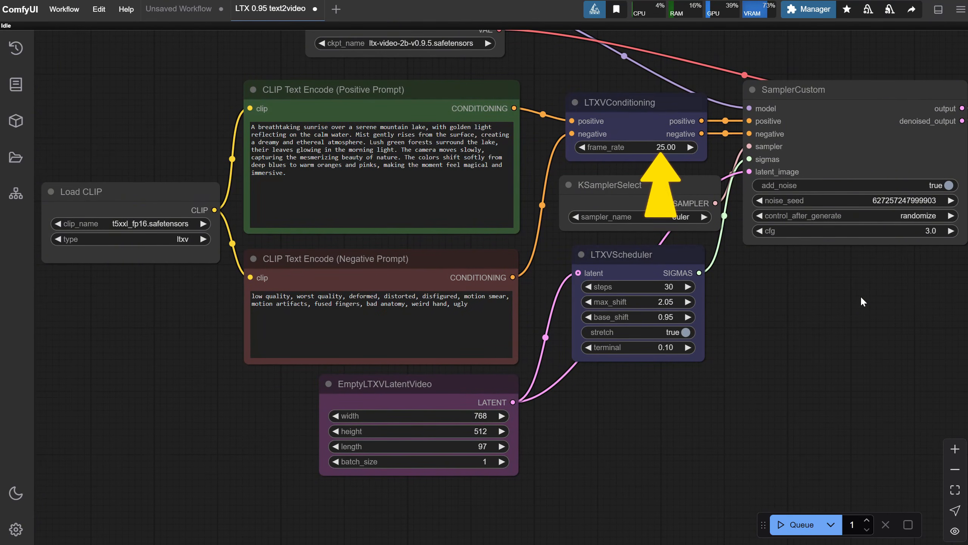
left_click_drag(860, 295, 250, 331)
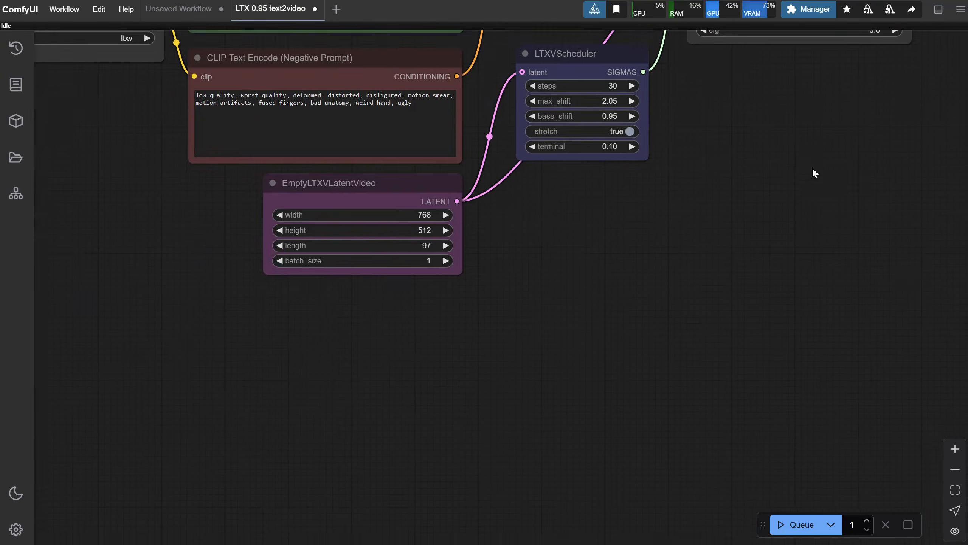
left_click_drag(122, 362, 691, 359)
scroll(643, 244, "up", 3)
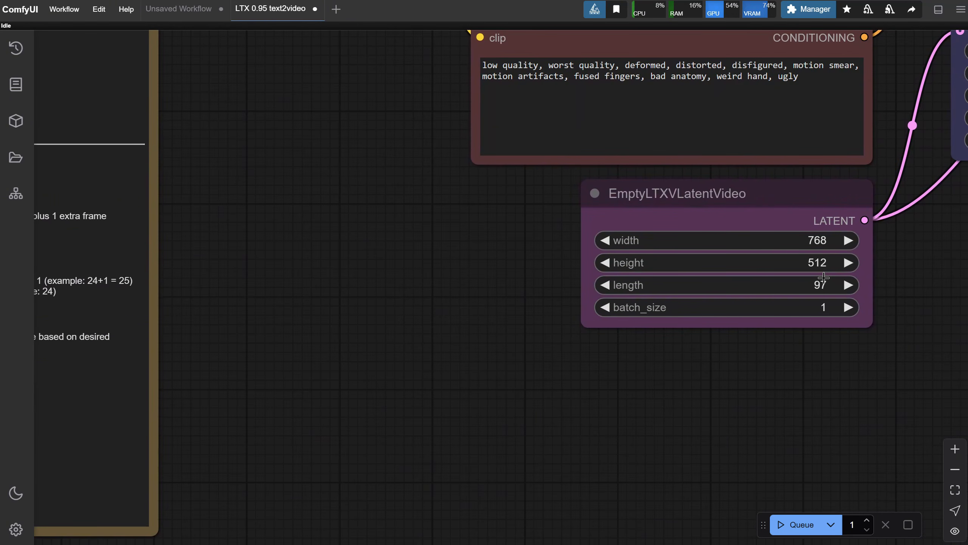
left_click_drag(443, 322, 800, 235)
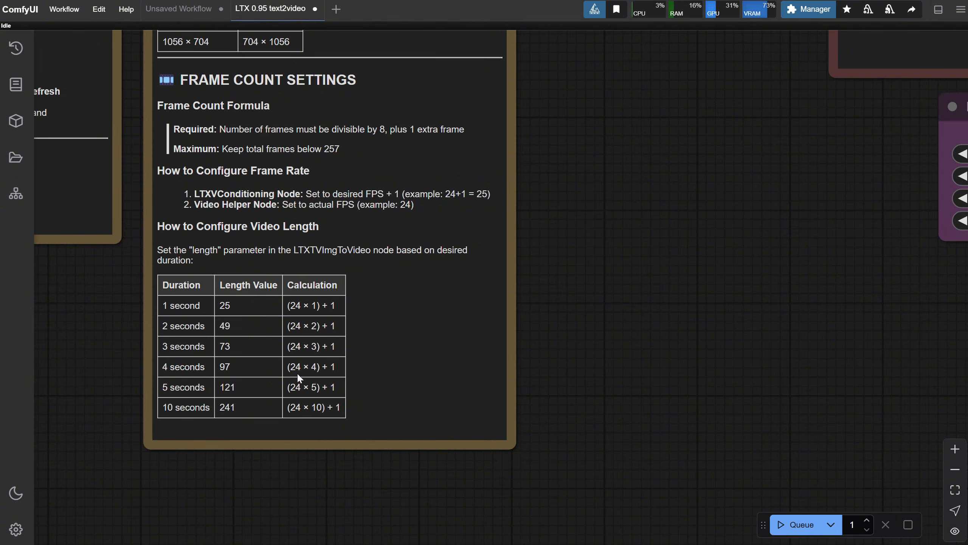
scroll(698, 209, "down", 1)
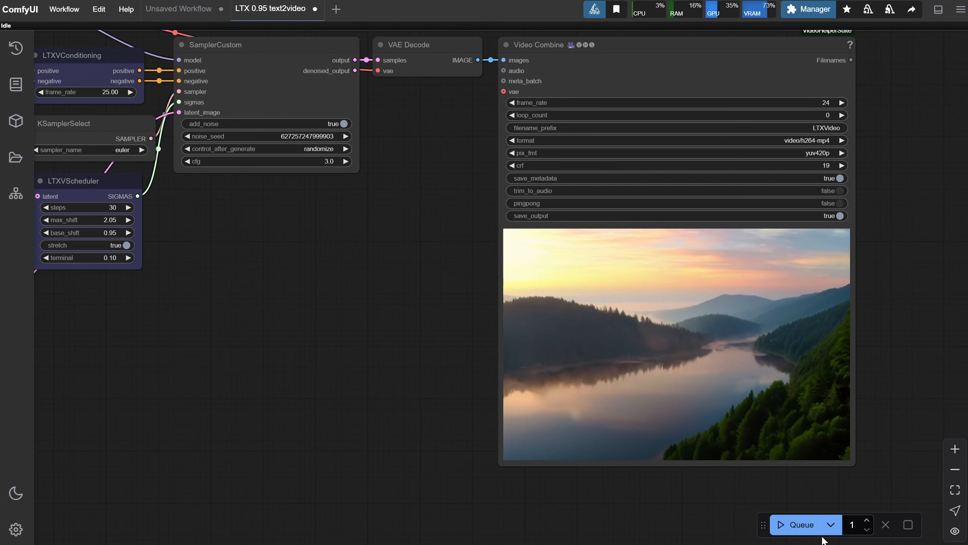
Generate the sunrise lake video twice with randomized seeds and check the execution times in the logs
left_click(799, 525)
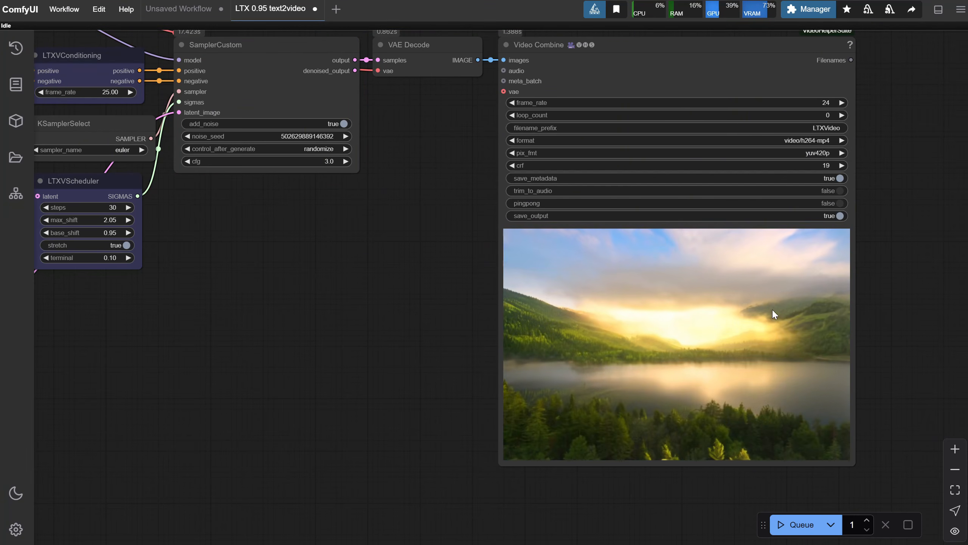
left_click(797, 525)
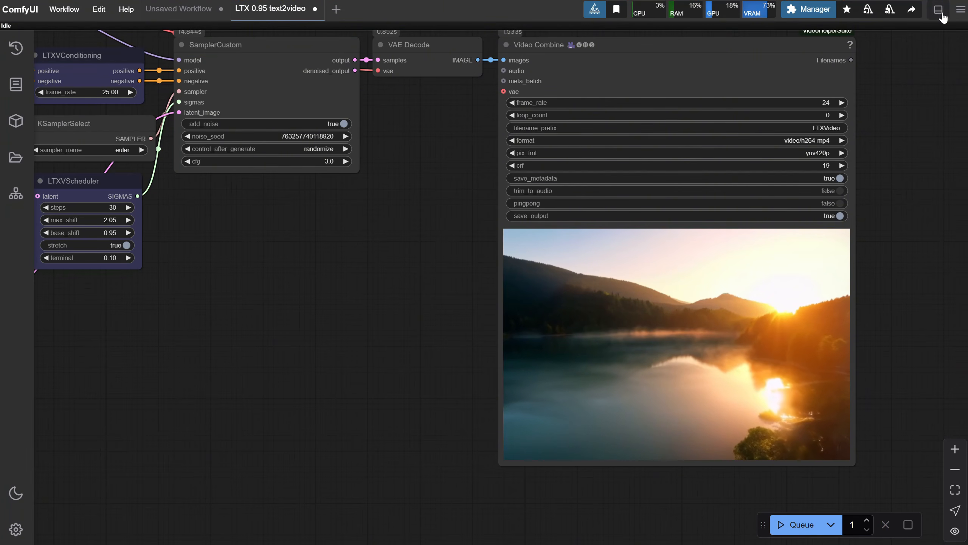
left_click(938, 10)
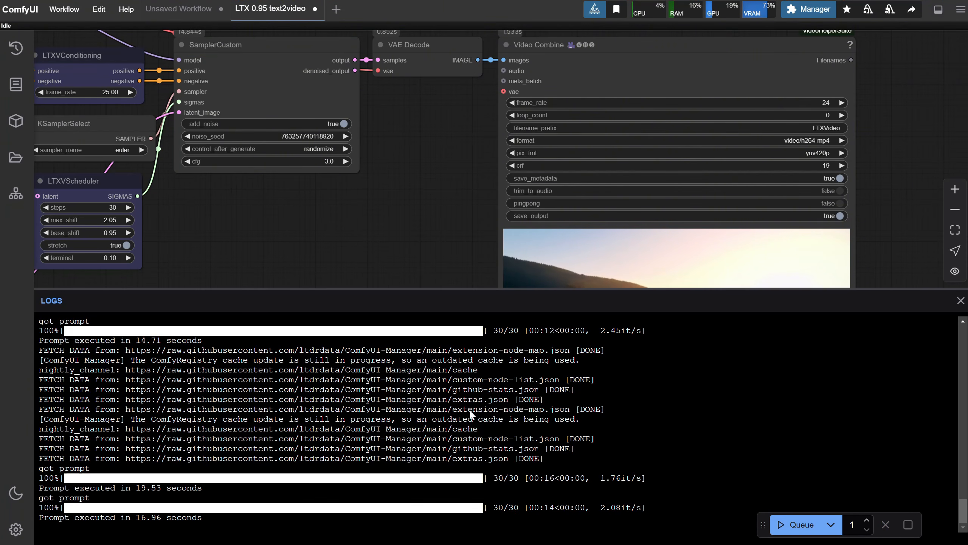
left_click_drag(136, 488, 149, 517)
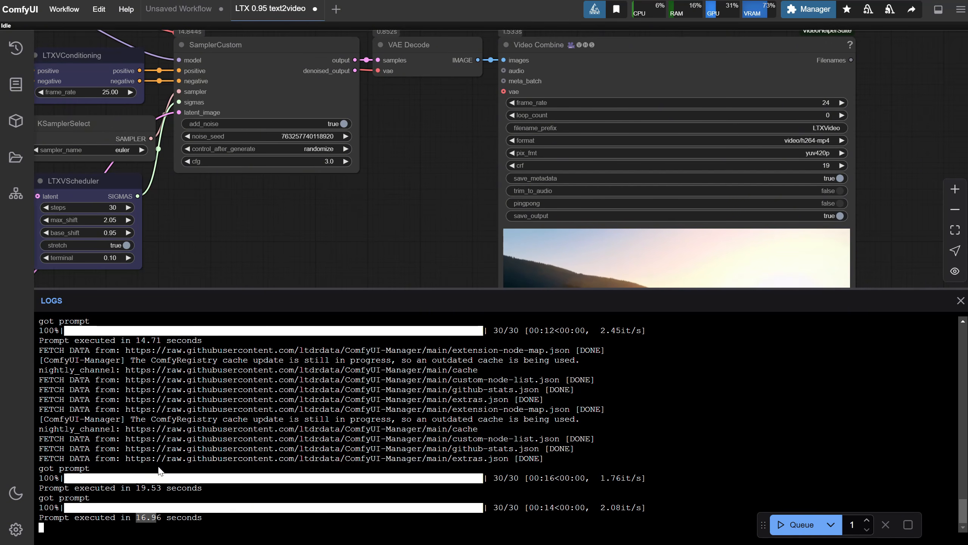
left_click(940, 12)
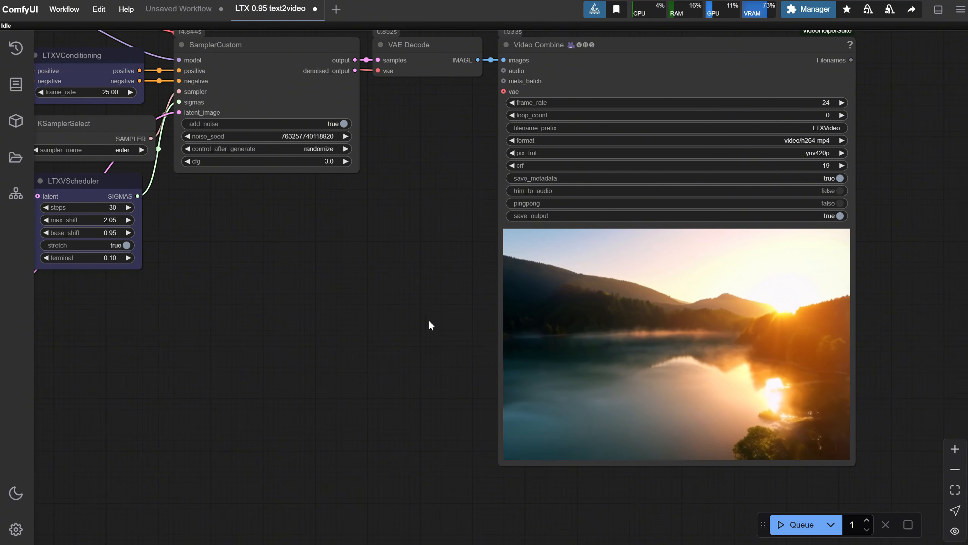
Replace the positive prompt with "a cat walking in the snow", generate the video and inspect the result in the Video Combine node
left_click_drag(233, 299, 672, 368)
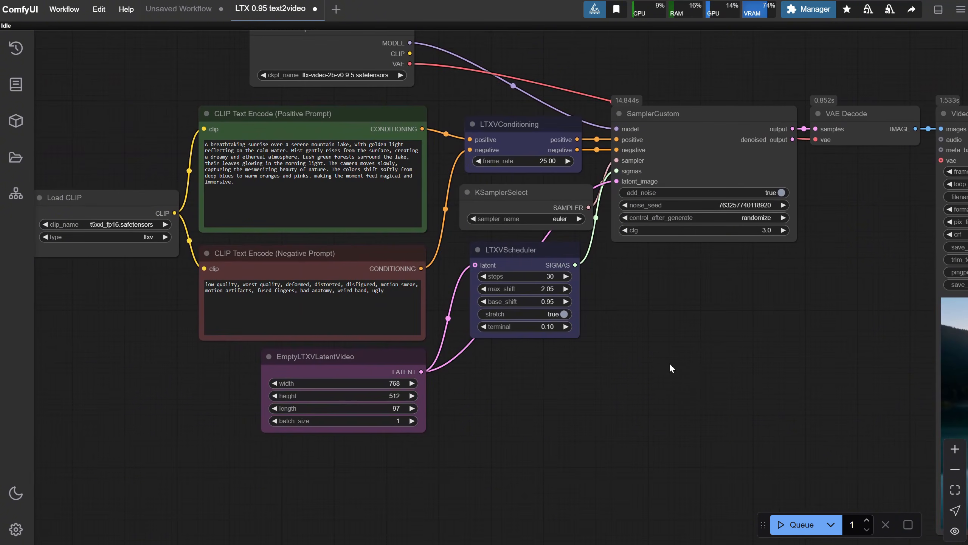
left_click(294, 183)
key("ctrl+a")
type("a cat walking in the snow")
left_click(797, 525)
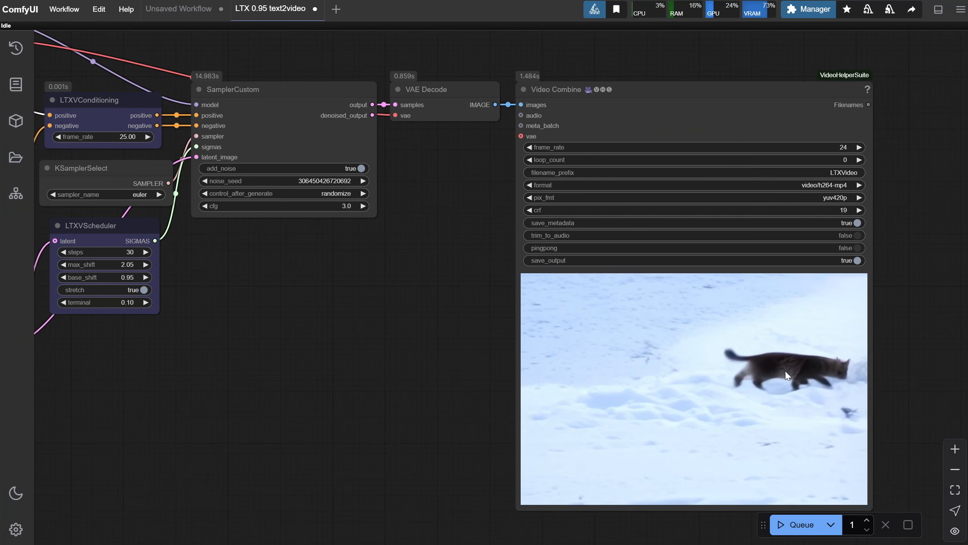
scroll(856, 377, "up", 10)
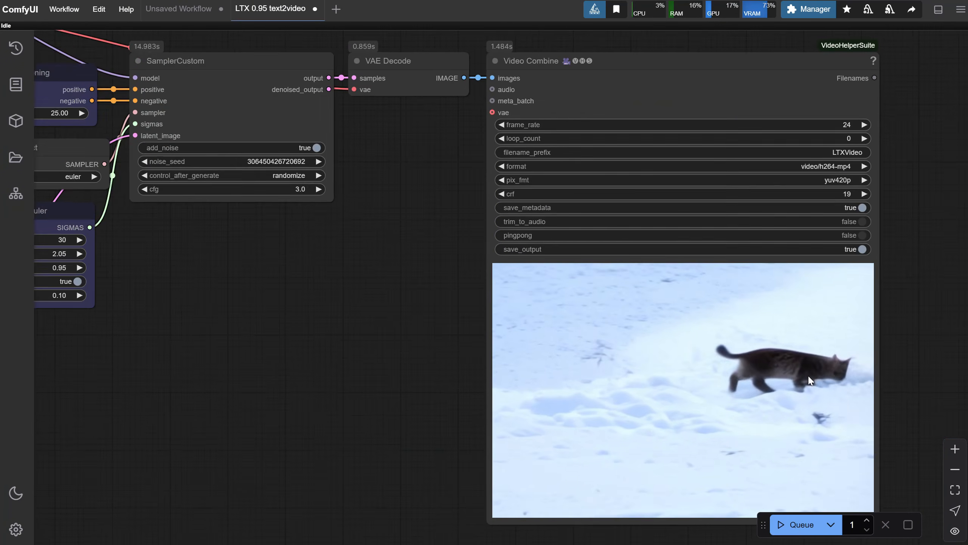
scroll(856, 375, "down", 2)
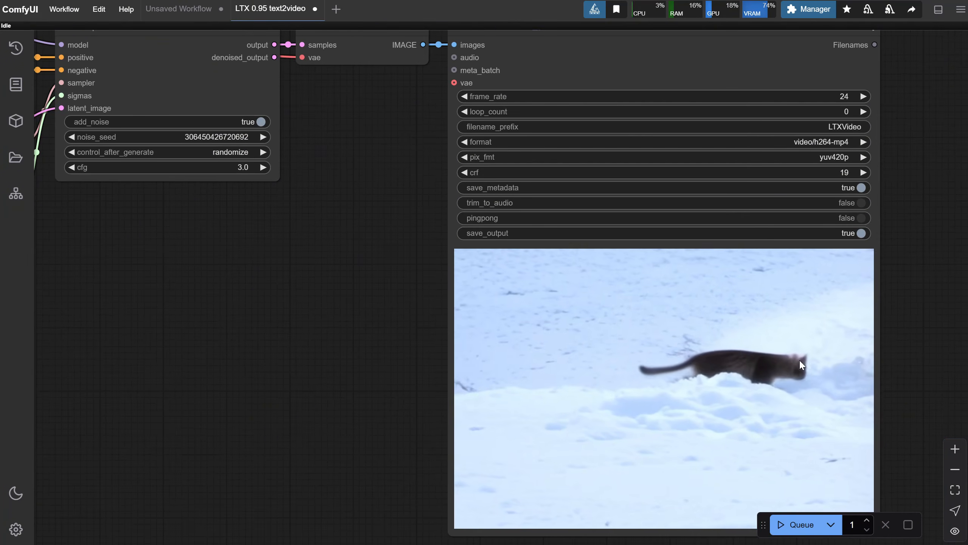
scroll(821, 338, "down", 3)
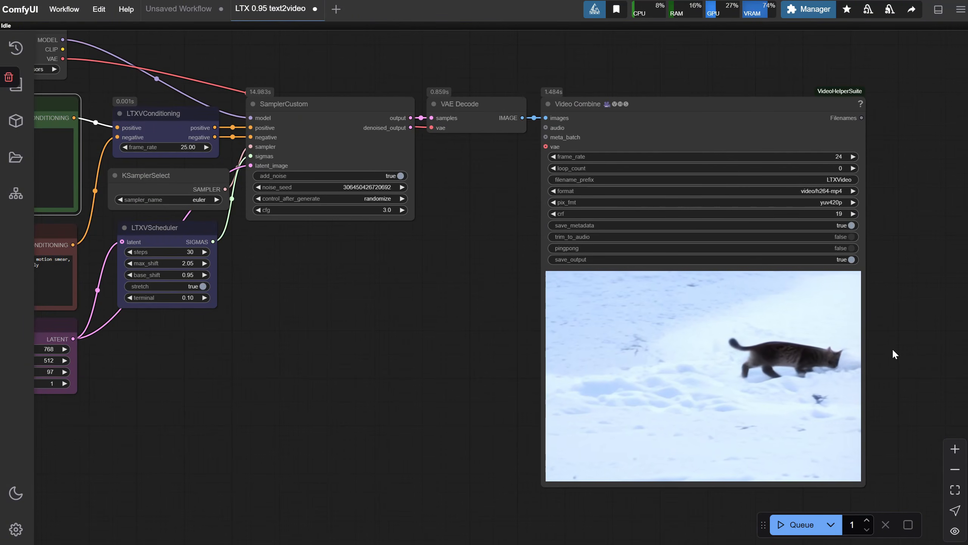
Open the workflow file LTX 0.95 image2video.json from the Ep37 folder
left_click_drag(381, 438, 511, 431)
left_click(64, 9)
left_click(68, 50)
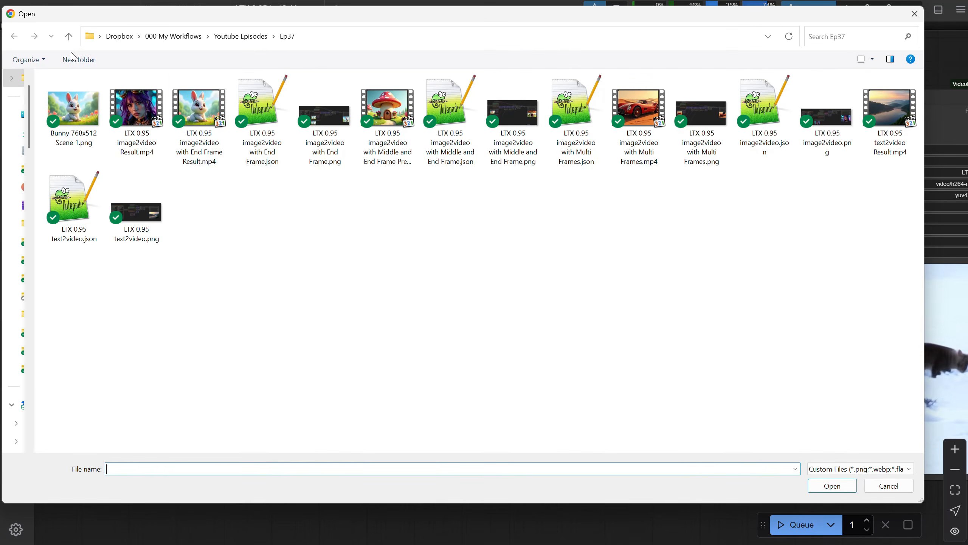
left_click(760, 107)
double_click(759, 102)
Upload Woman 768x512.jpg from the Ep37 folder as the source picture in the Load Image node
left_click_drag(310, 372, 759, 314)
scroll(601, 364, "up", 5)
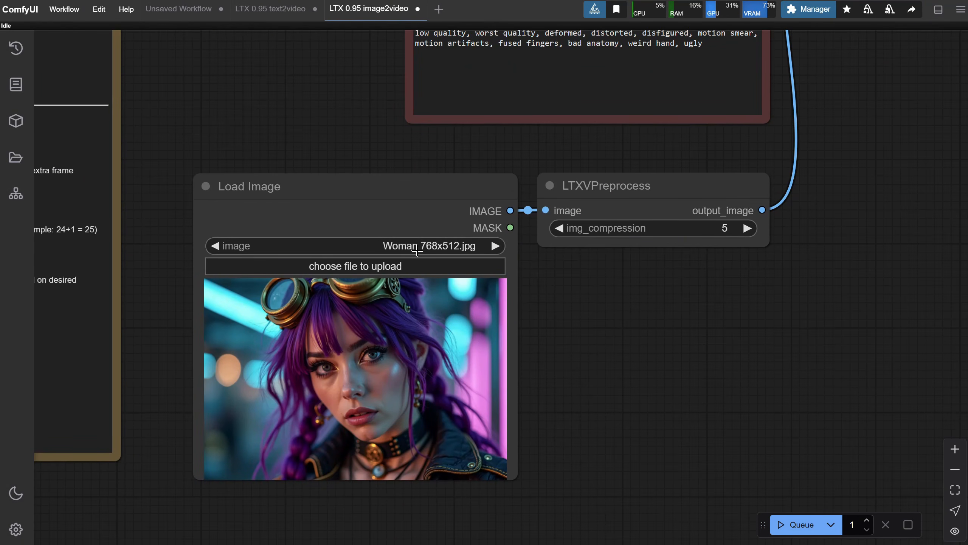
left_click(396, 264)
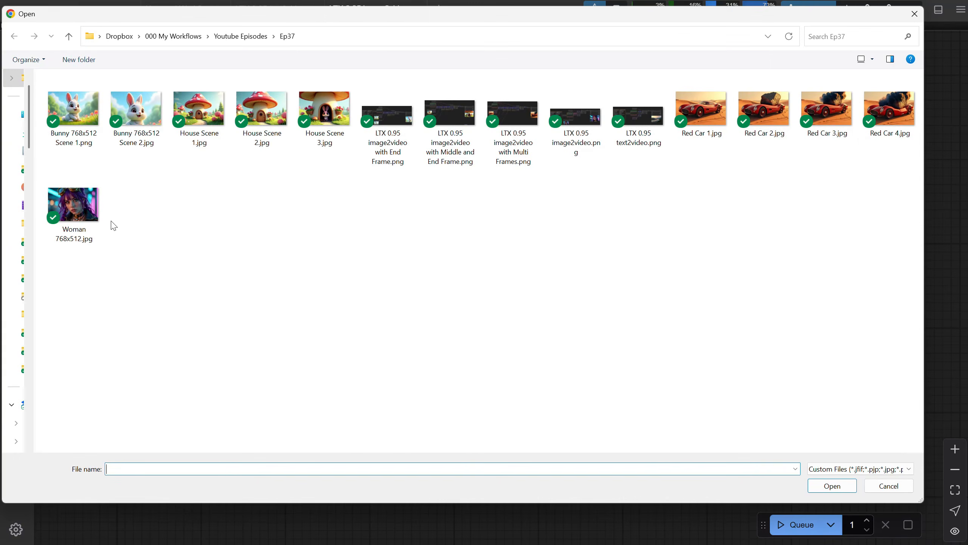
double_click(73, 207)
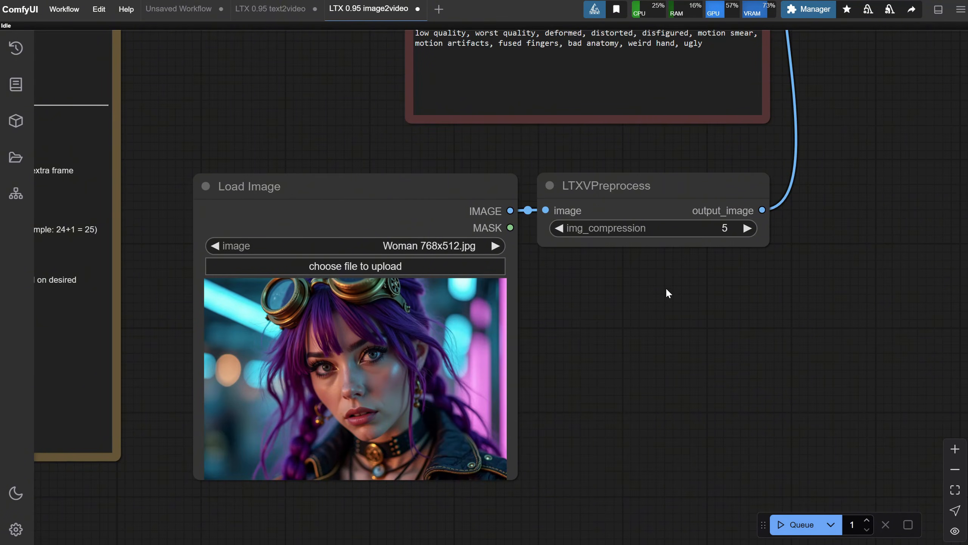
Examine the image path from Load Image through LTXVPreprocess and its img_compression to the LTXVImgToVideo size and length values
scroll(667, 290, "down", 4)
left_click_drag(389, 135, 300, 210)
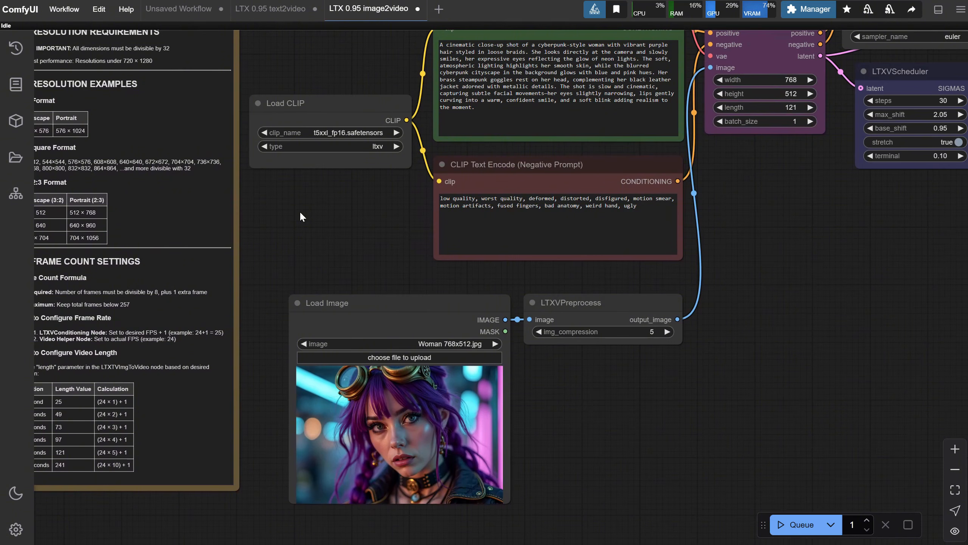
left_click_drag(300, 212, 229, 213)
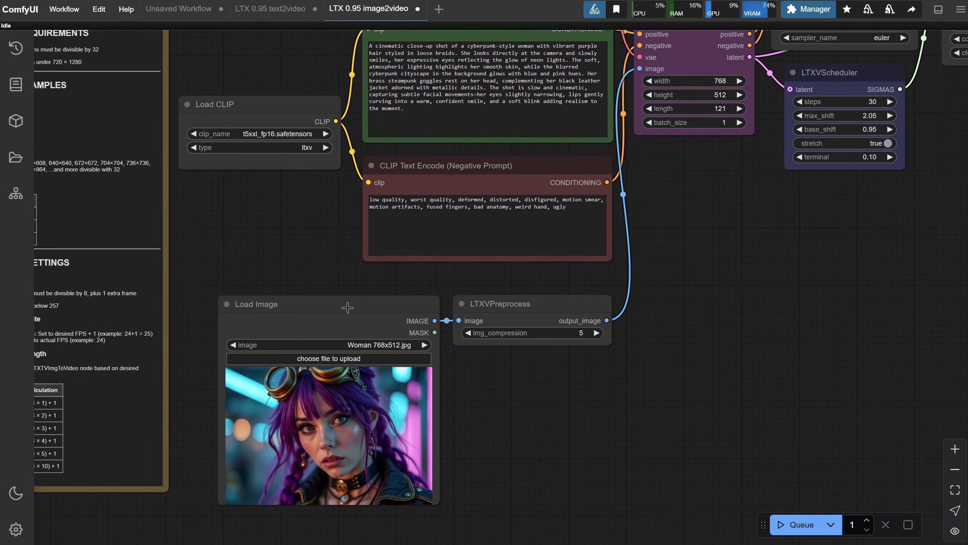
scroll(569, 355, "up", 6)
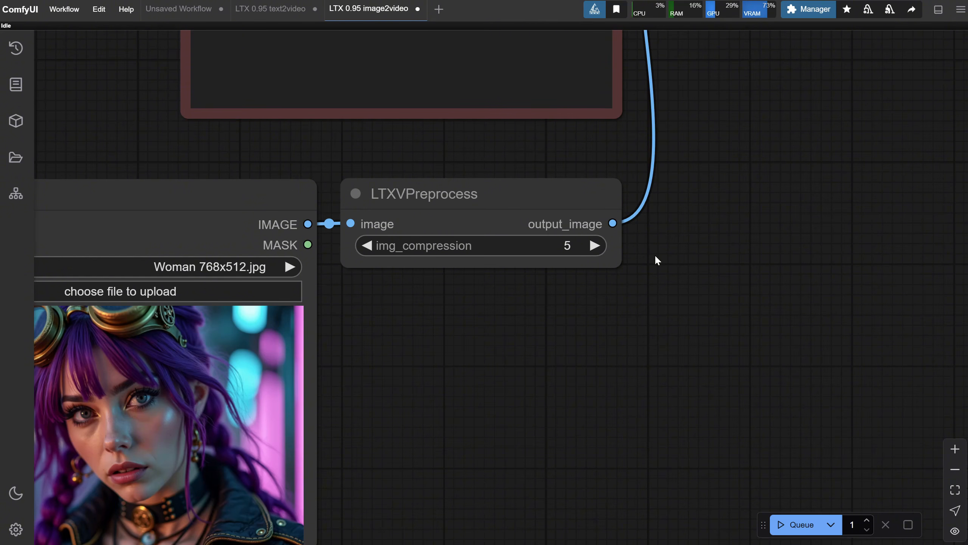
scroll(622, 265, "down", 5)
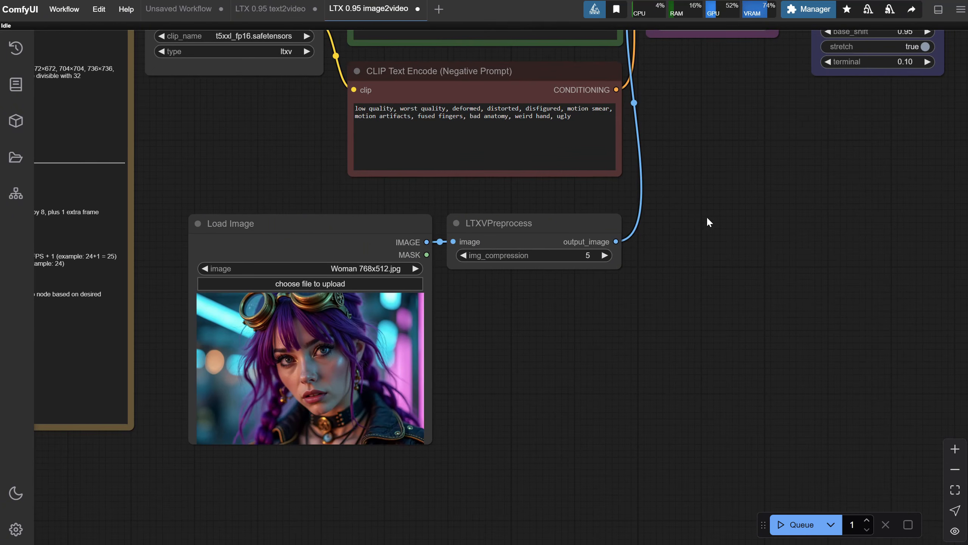
left_click_drag(705, 180, 577, 410)
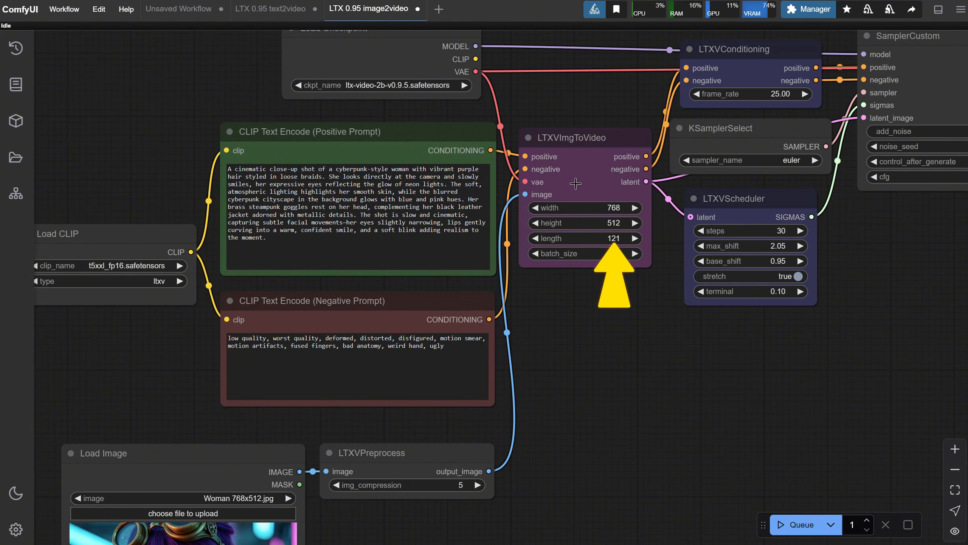
scroll(575, 184, "down", 1)
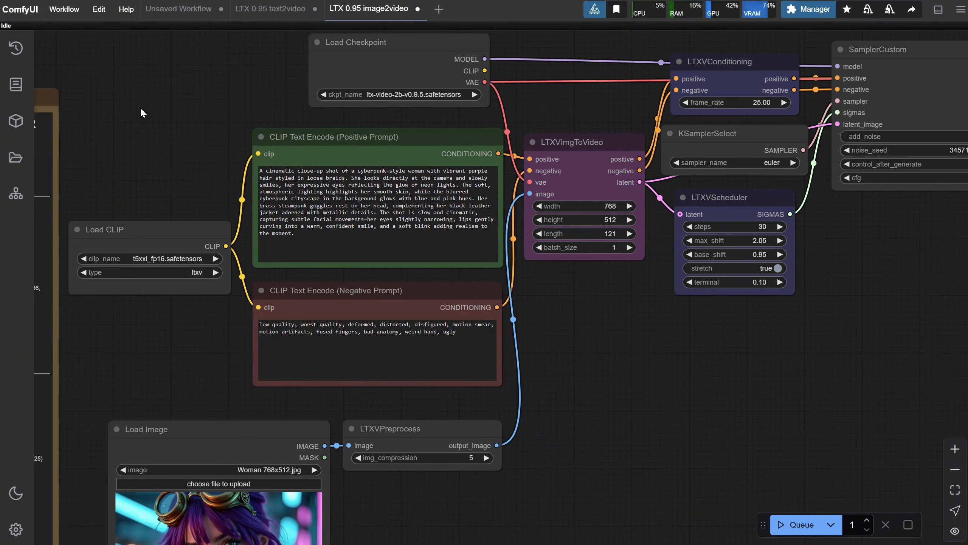
Review the workflow notes, the positive prompt, the LTXVImgToVideo connections and the Video Combine frame rate of the image-to-video workflow
left_click_drag(141, 113, 686, 110)
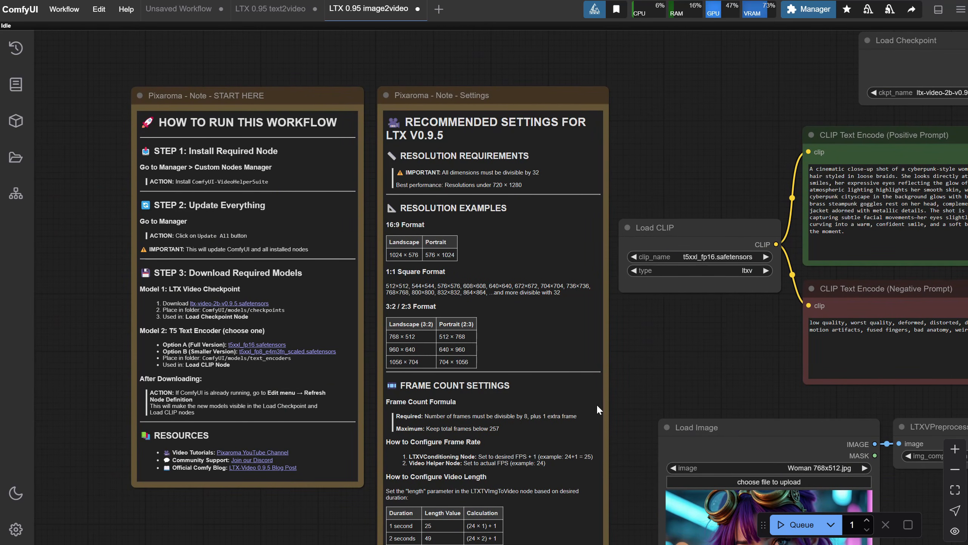
left_click_drag(732, 371, 214, 385)
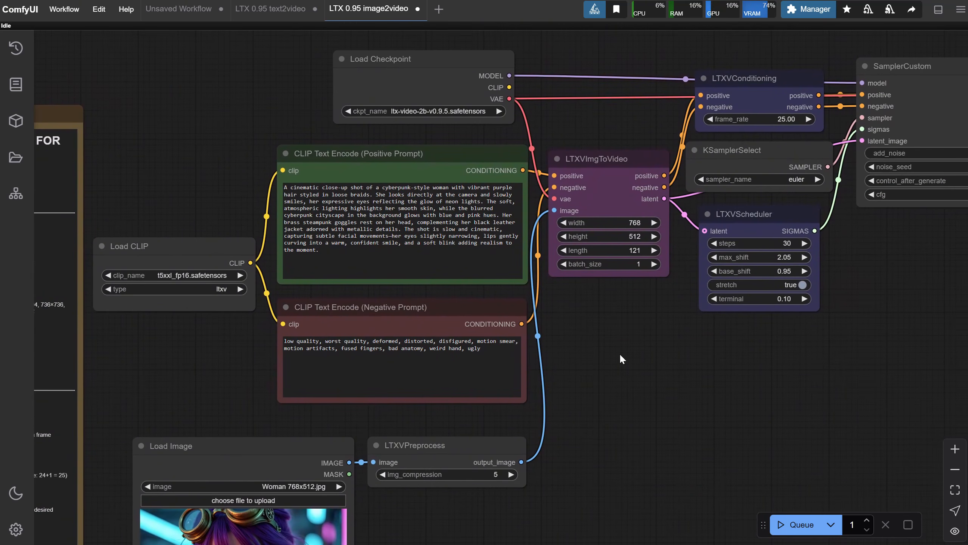
left_click_drag(725, 382, 483, 399)
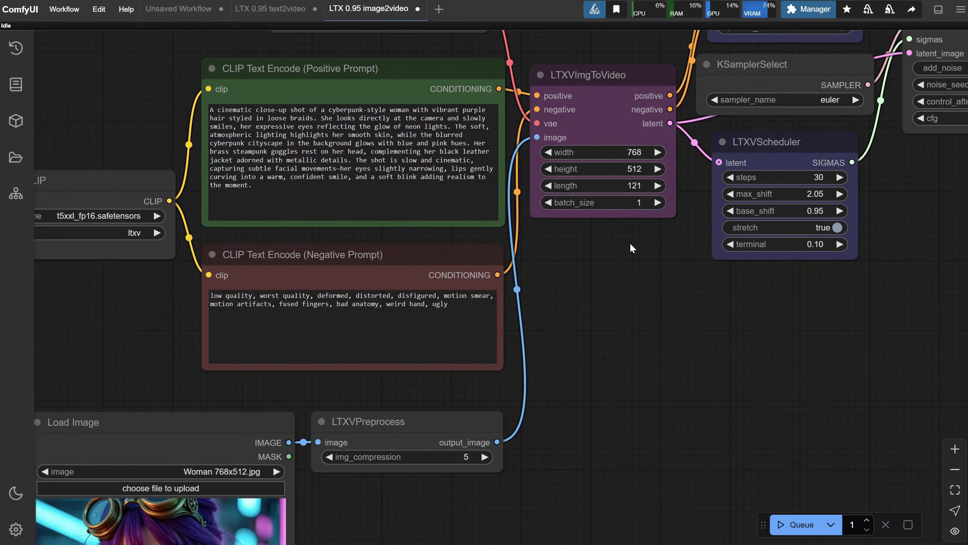
left_click_drag(630, 244, 676, 357)
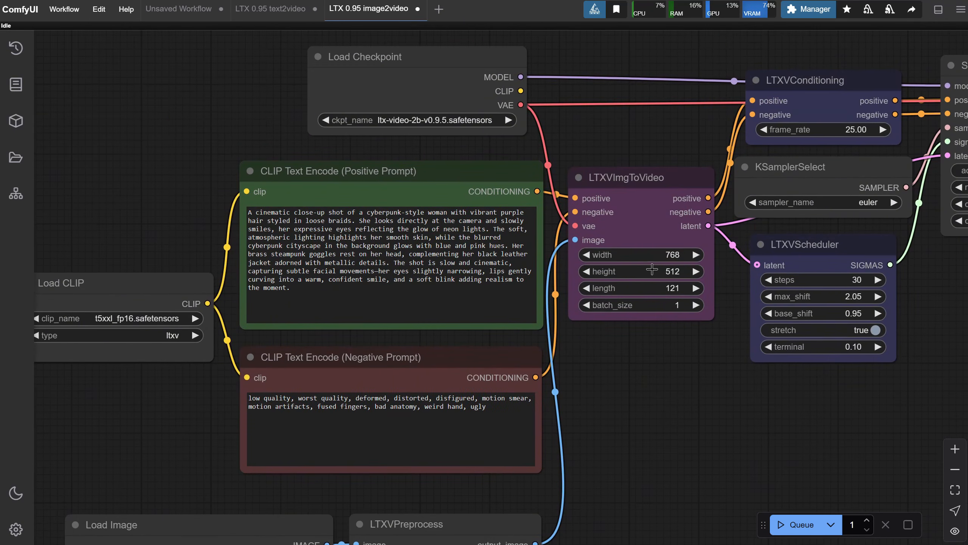
scroll(654, 276, "up", 6)
scroll(660, 371, "down", 4)
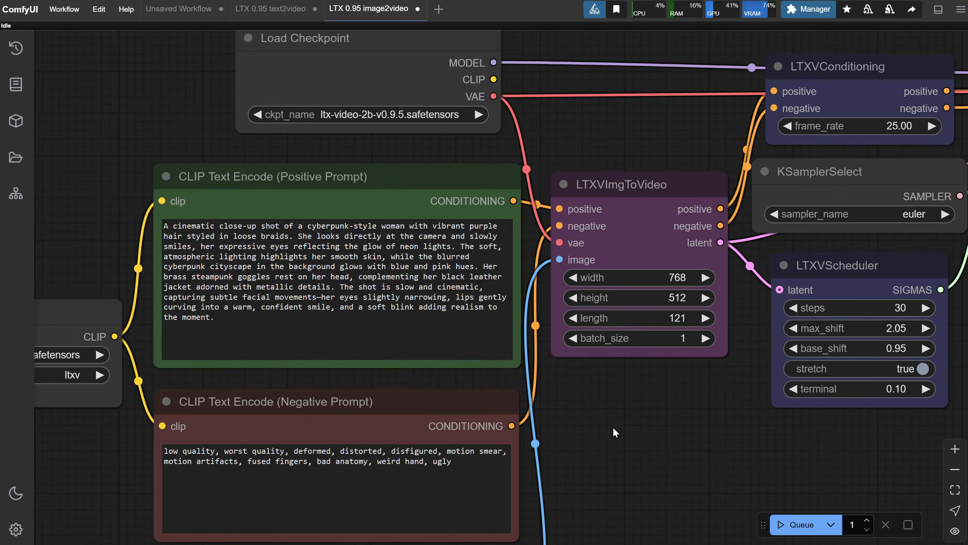
left_click_drag(613, 428, 922, 263)
left_click_drag(256, 398, 633, 181)
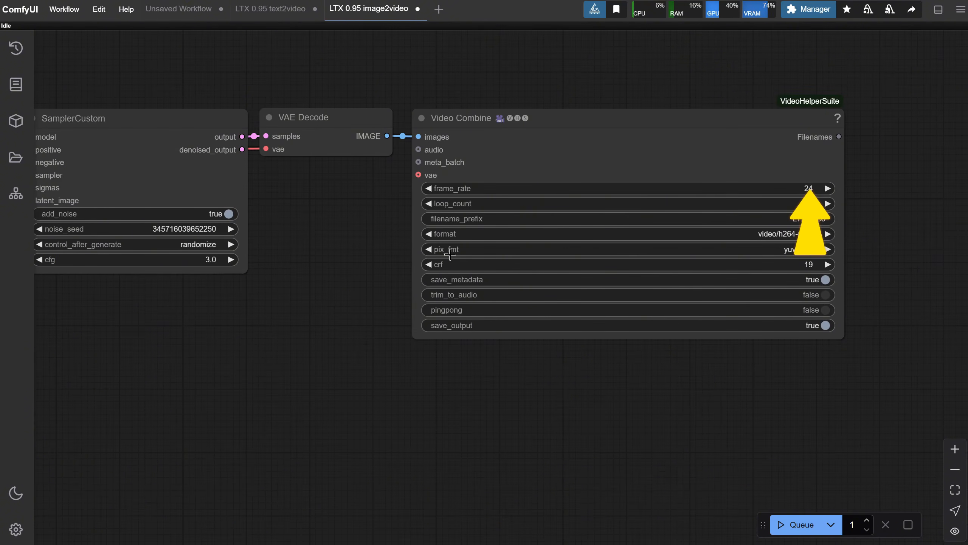
left_click_drag(139, 372, 696, 350)
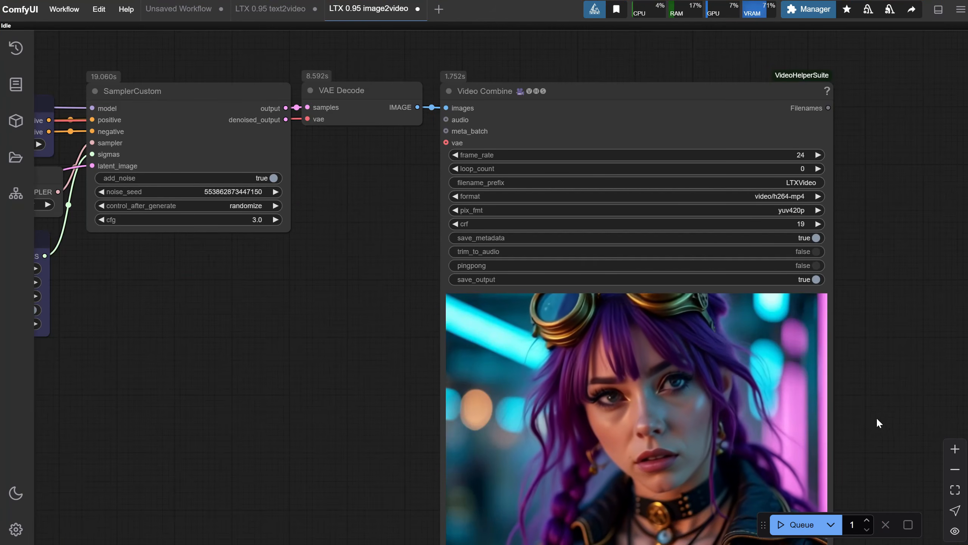
Generate another video from the woman image with a new random seed and view it in the Video Combine node
scroll(859, 363, "down", 3)
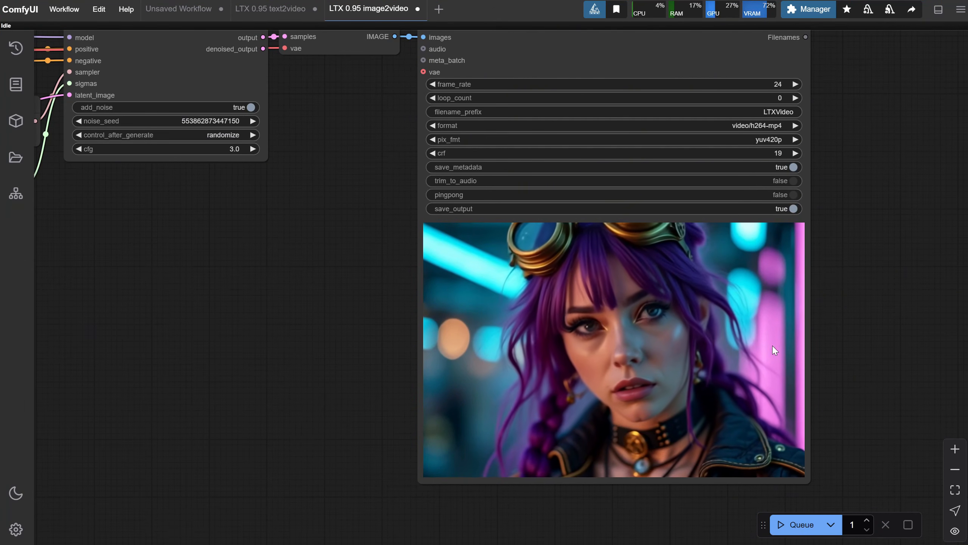
left_click(799, 524)
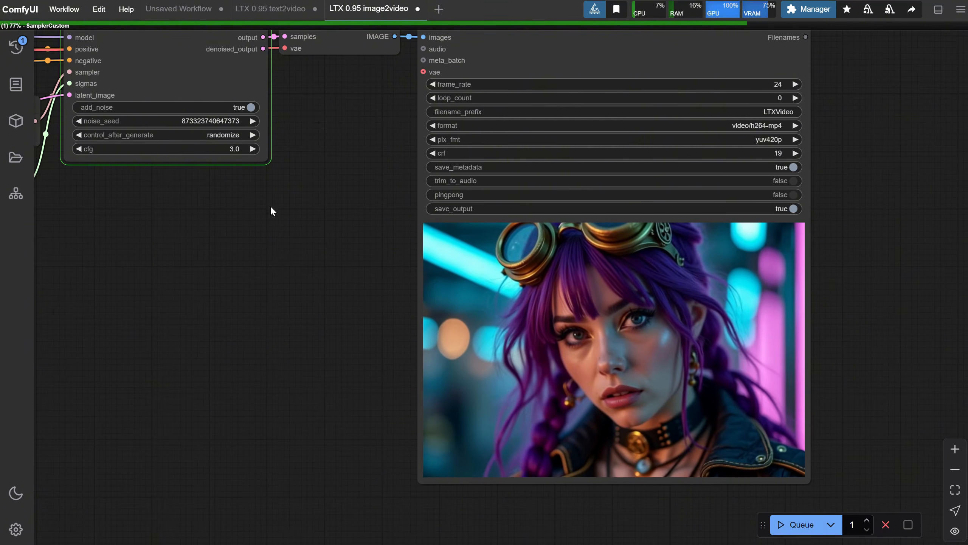
left_click_drag(270, 206, 280, 243)
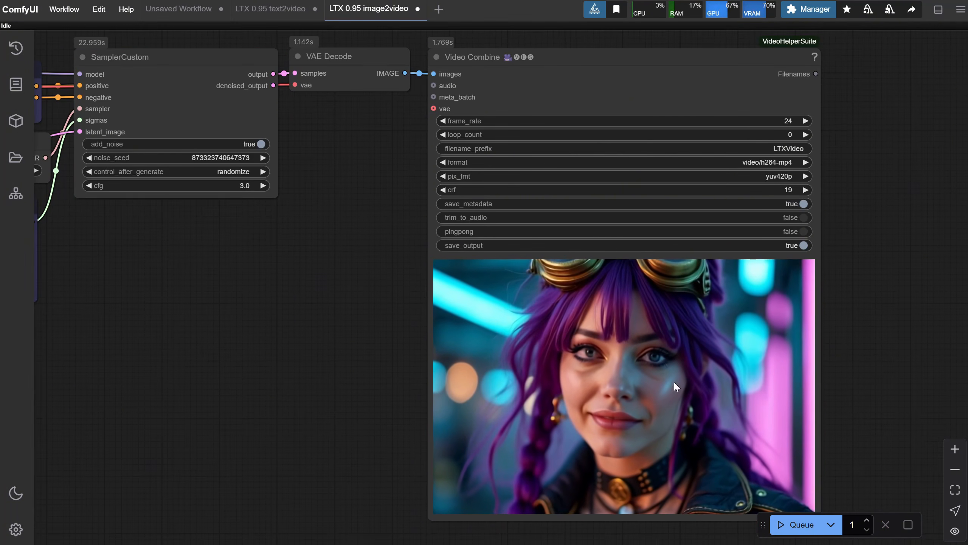
Open the workflow LTX 0.95 image2video with End Frame.json from the Ep37 folder
left_click_drag(218, 322, 774, 285)
left_click_drag(513, 386, 787, 292)
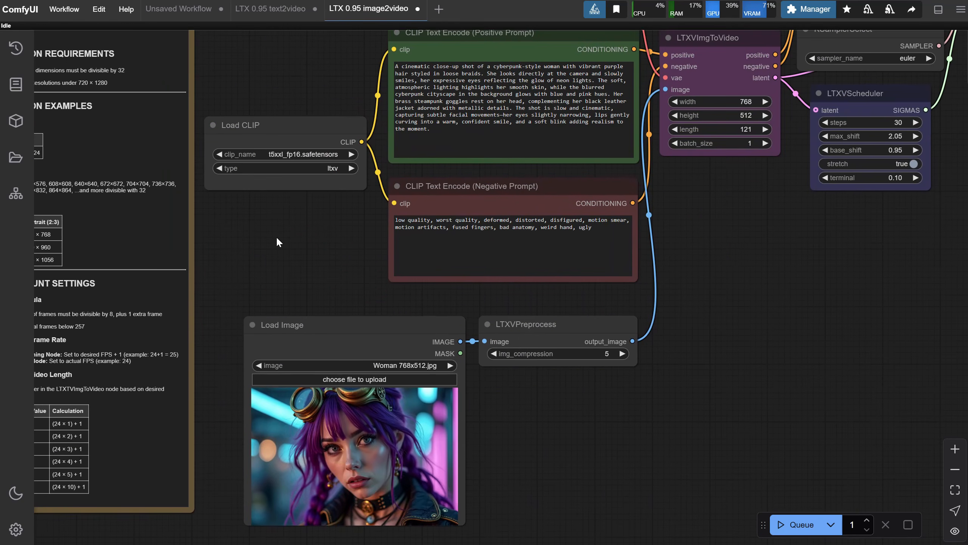
left_click_drag(277, 242, 619, 315)
scroll(484, 335, "up", 3)
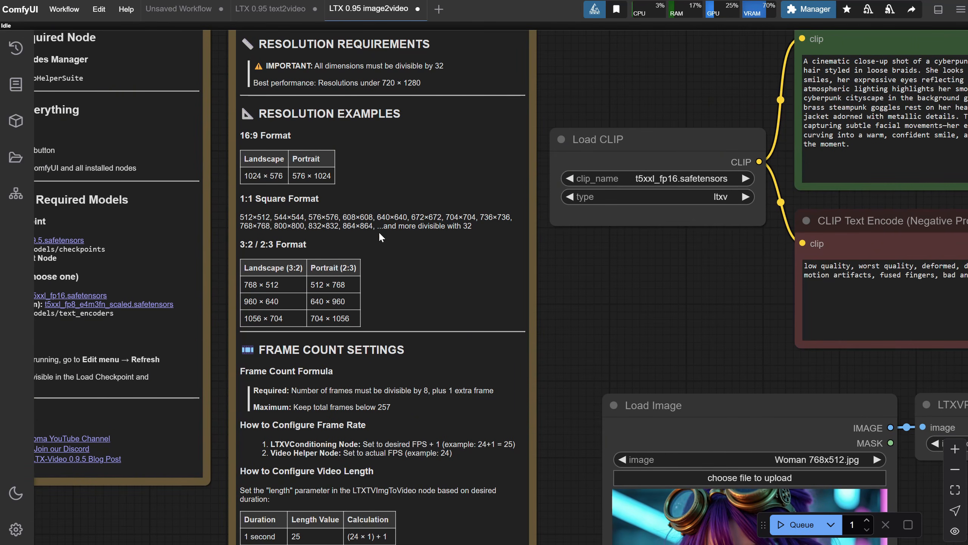
scroll(542, 287, "down", 4)
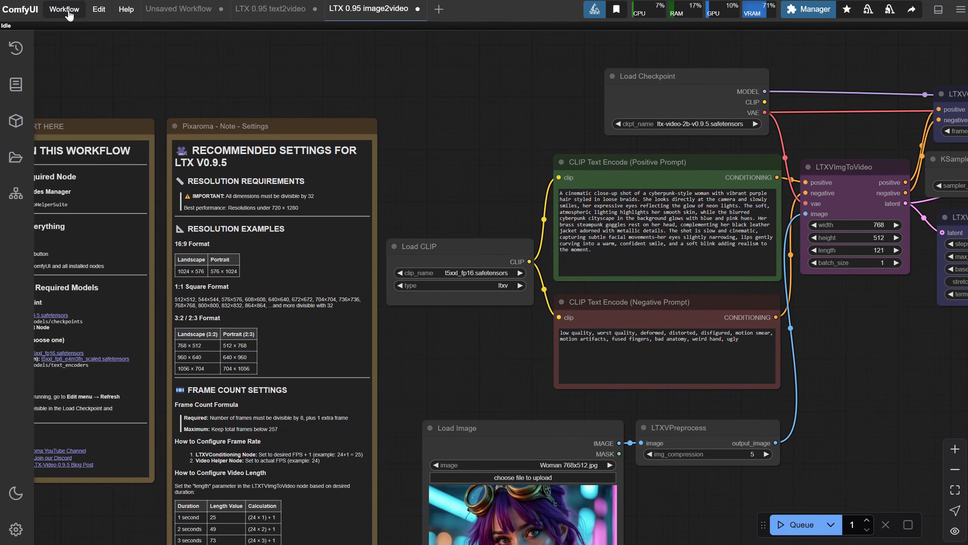
left_click(64, 8)
left_click(87, 53)
left_click(275, 108)
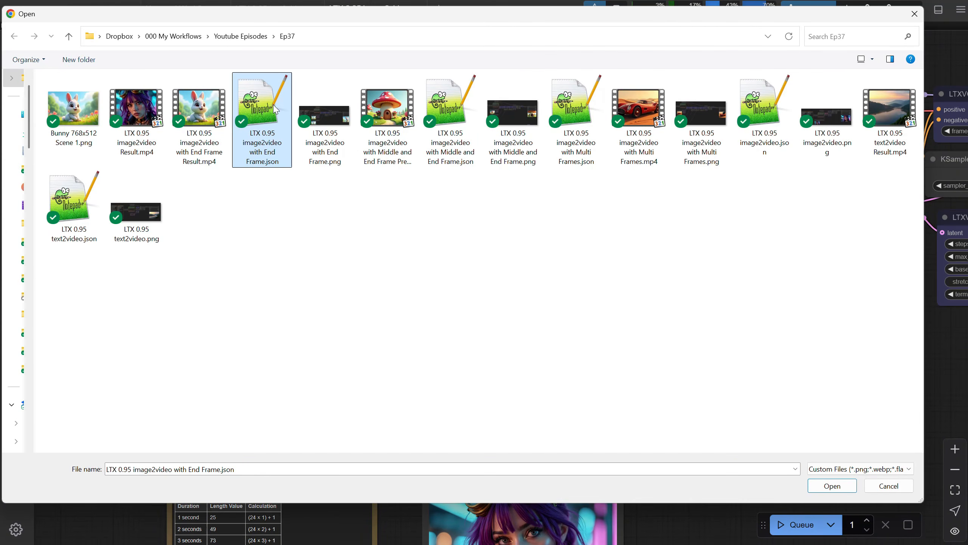
double_click(254, 117)
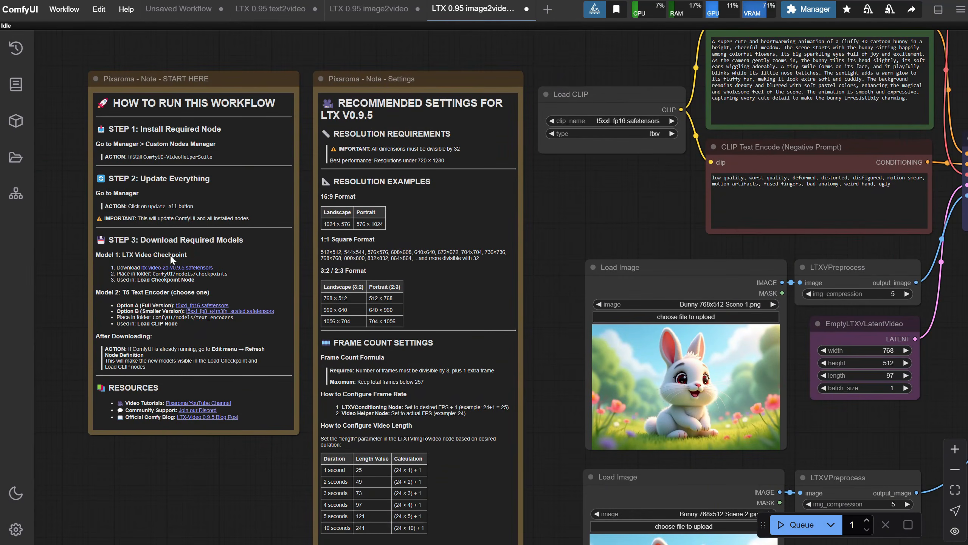
Upload Bunny 768x512 Scene 1.png in the first Load Image node and Bunny 768x512 Scene 2.jpg in the second
left_click_drag(582, 228, 261, 83)
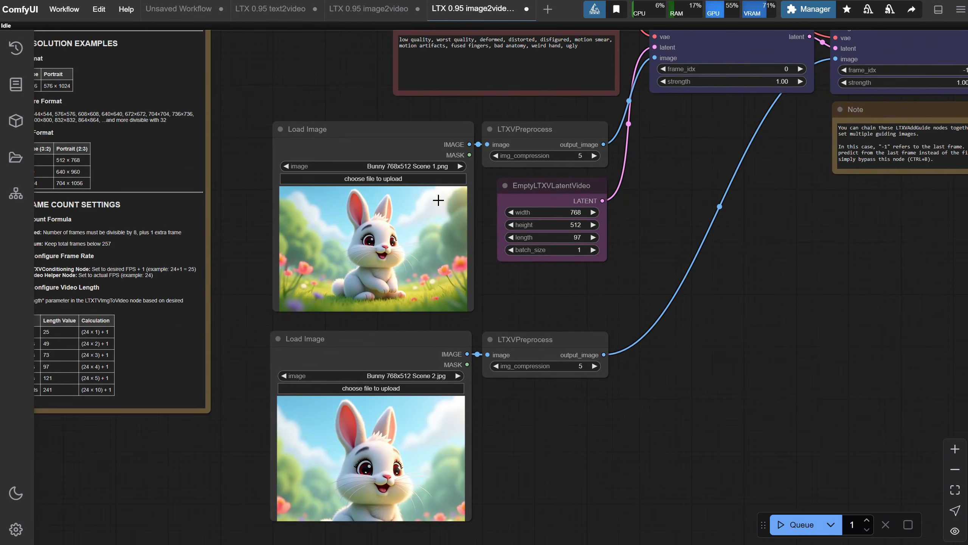
scroll(611, 279, "up", 1)
scroll(612, 282, "up", 1)
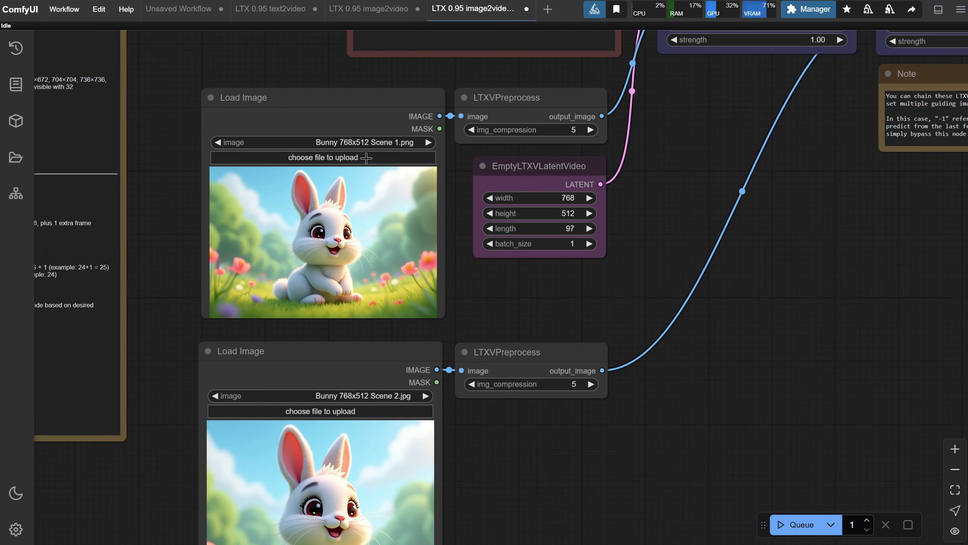
left_click(366, 156)
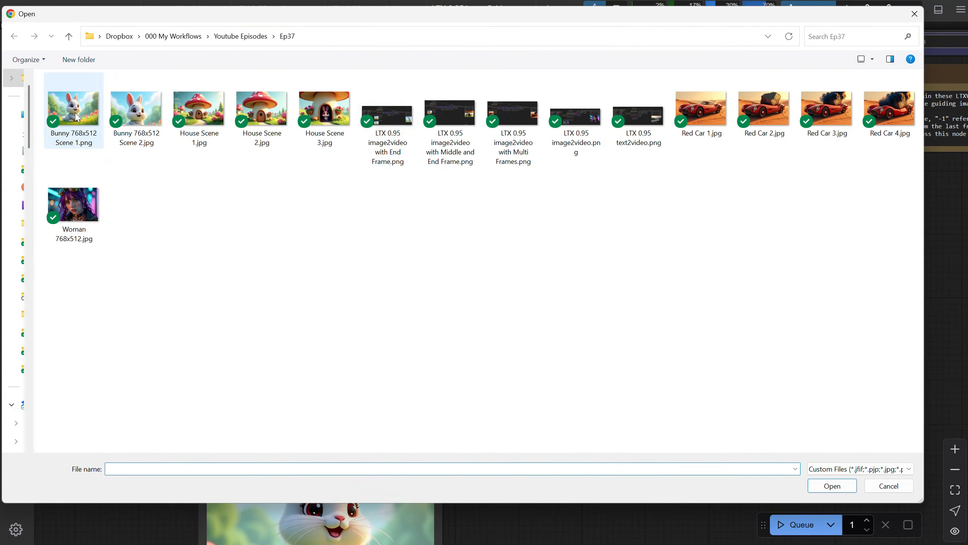
double_click(77, 117)
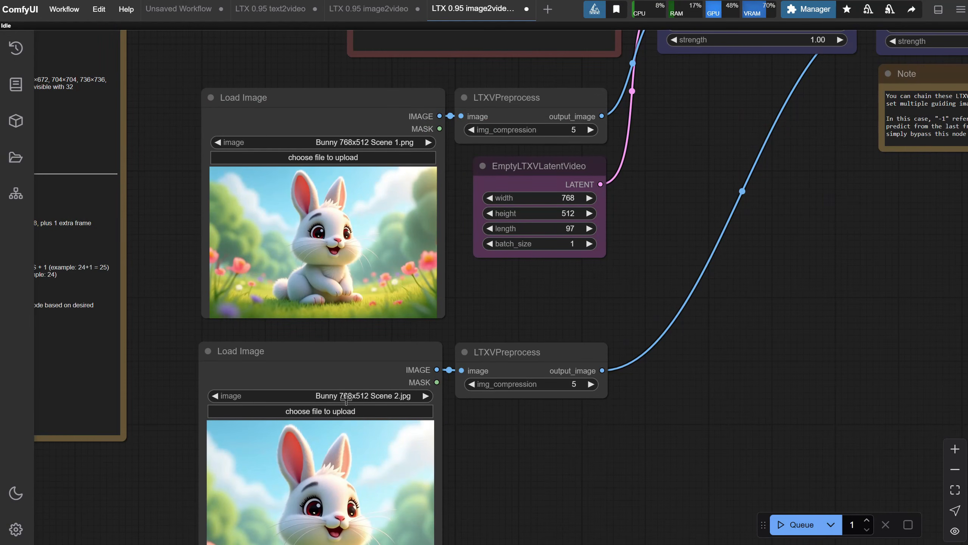
left_click(343, 411)
double_click(136, 114)
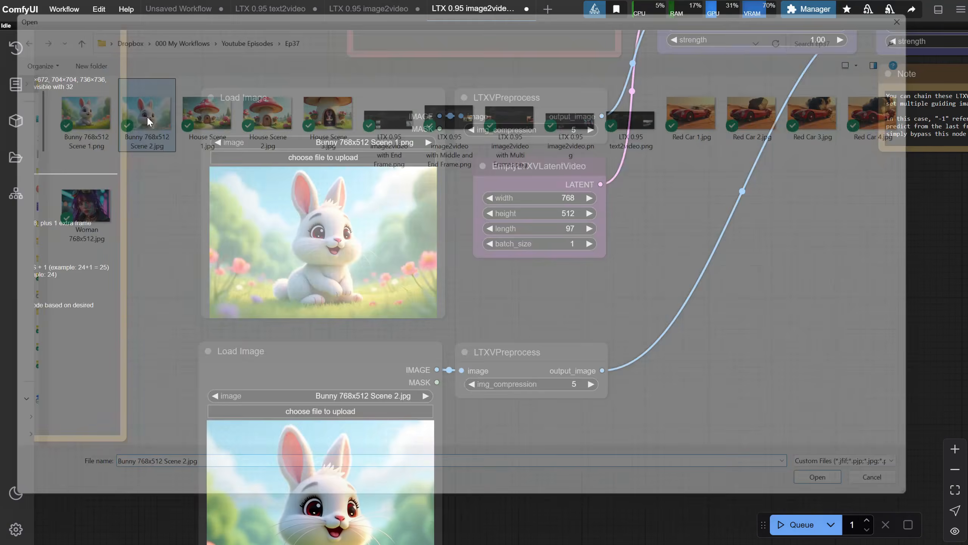
Examine the bunny prompt and how each Load Image node feeds its LTXVAddGuide node through LTXVPreprocess
left_click_drag(567, 293, 592, 225)
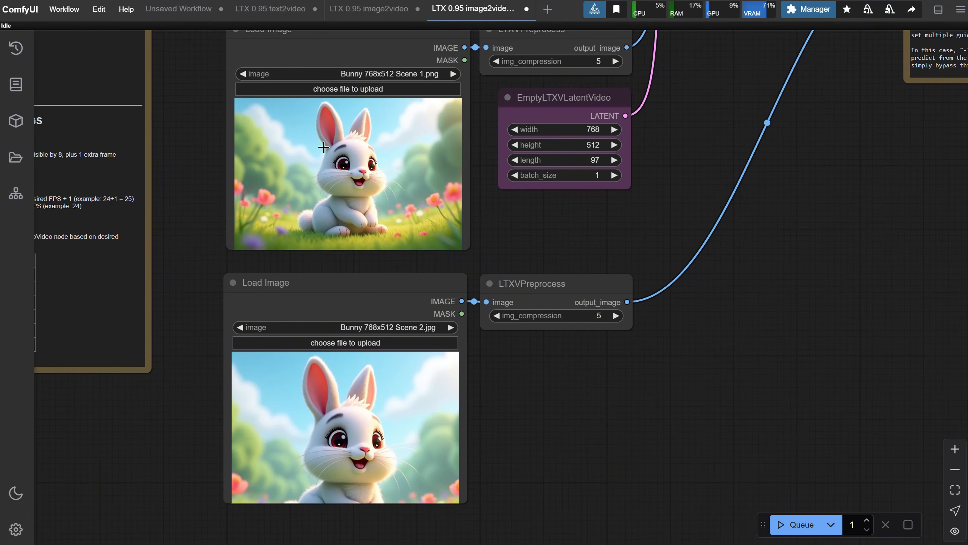
left_click_drag(701, 101, 505, 457)
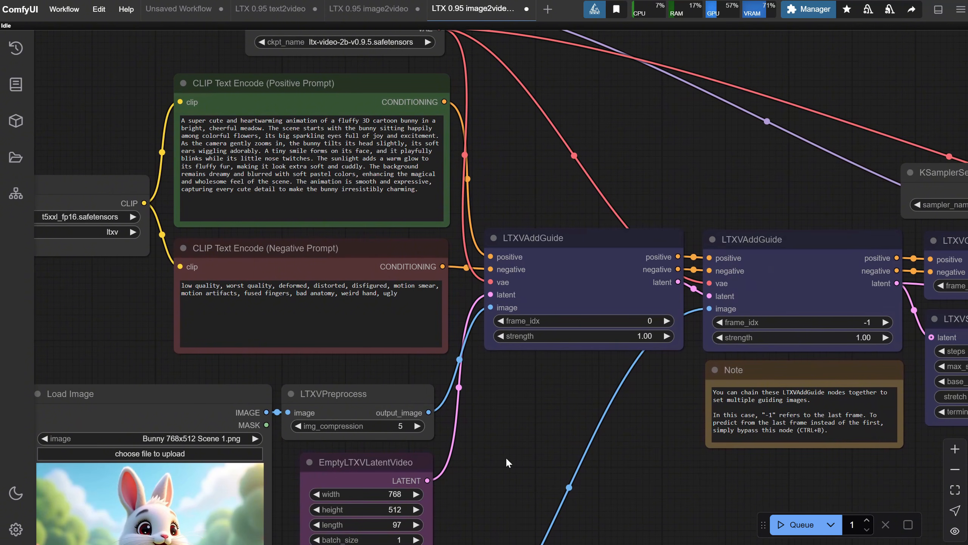
left_click_drag(505, 457, 520, 488)
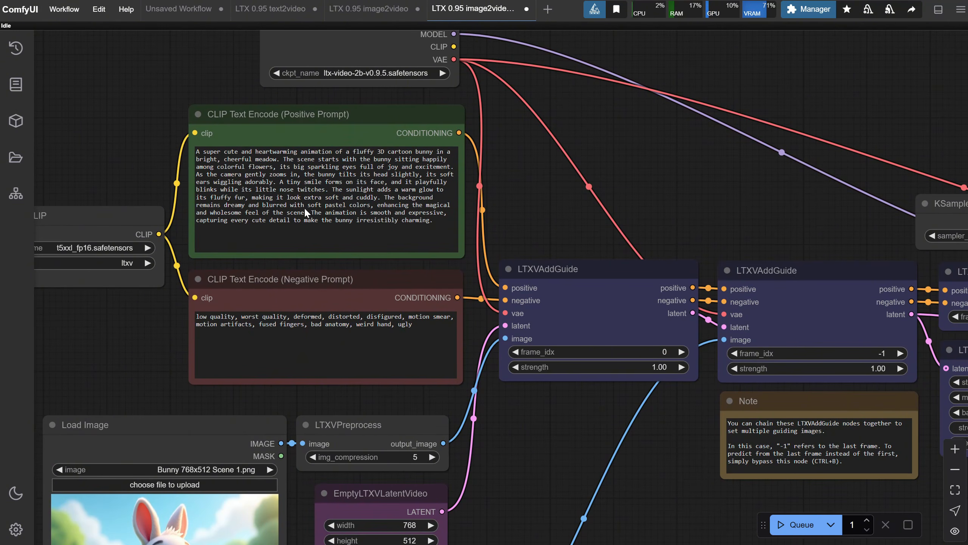
scroll(644, 196, "down", 2)
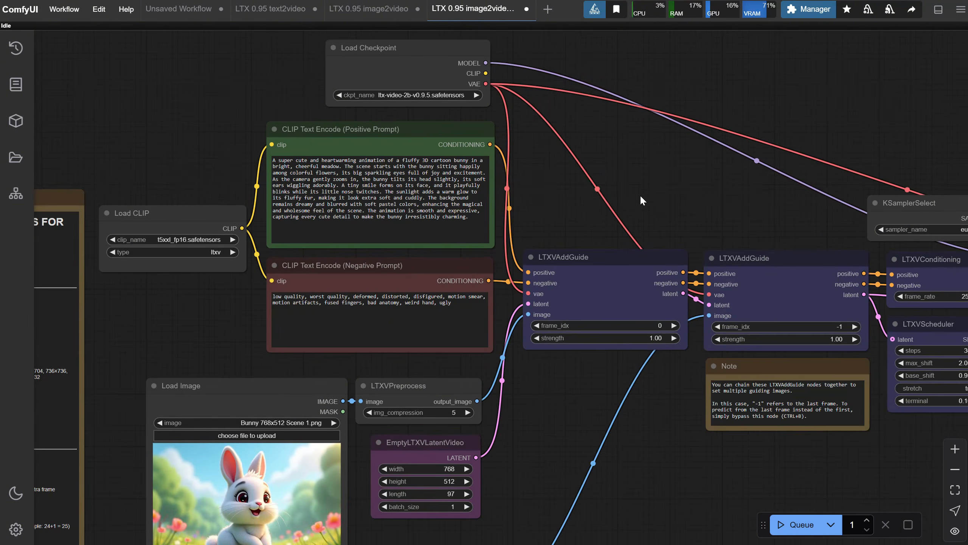
left_click_drag(701, 189, 640, 50)
left_click_drag(495, 297, 525, 296)
scroll(534, 278, "down", 1)
left_click_drag(543, 161, 544, 156)
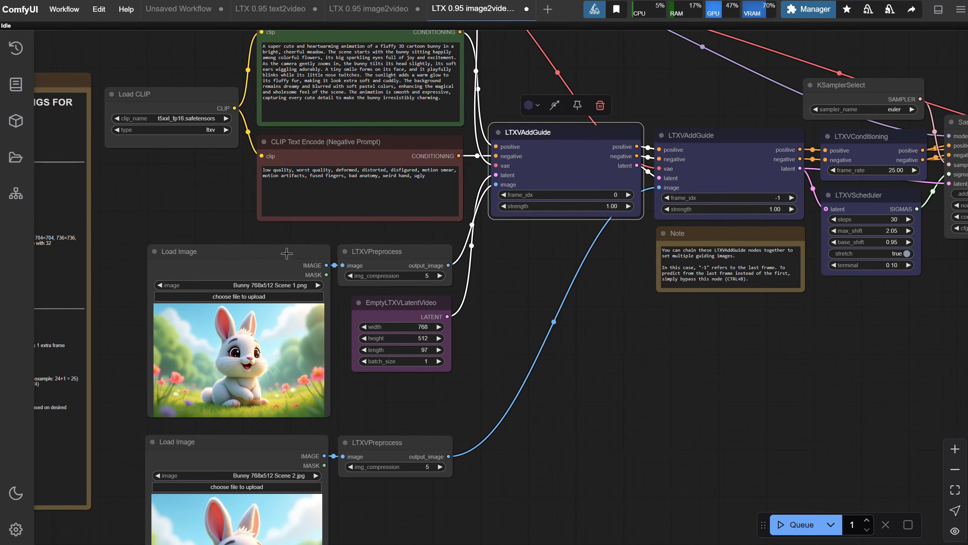
left_click_drag(245, 264, 234, 274)
left_click_drag(235, 273, 233, 272)
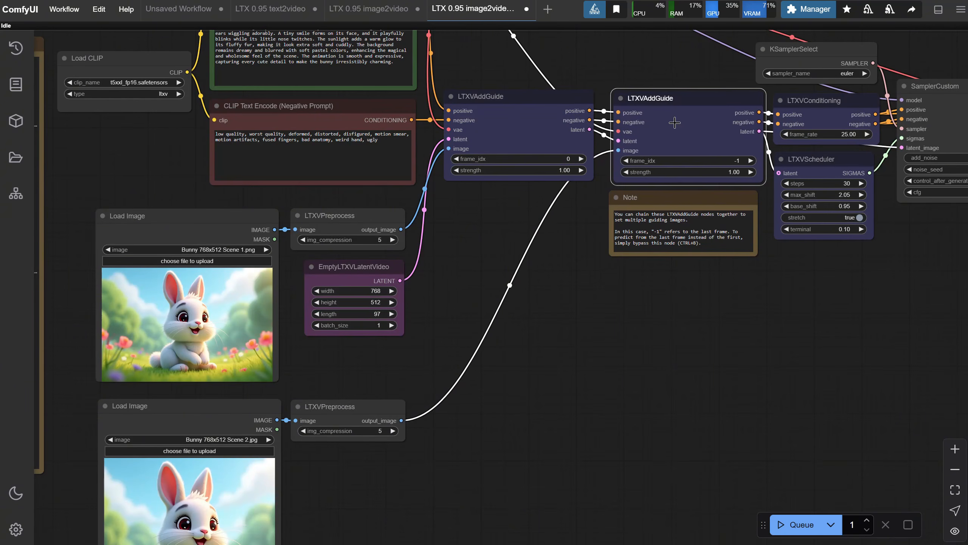
left_click_drag(674, 123, 672, 122)
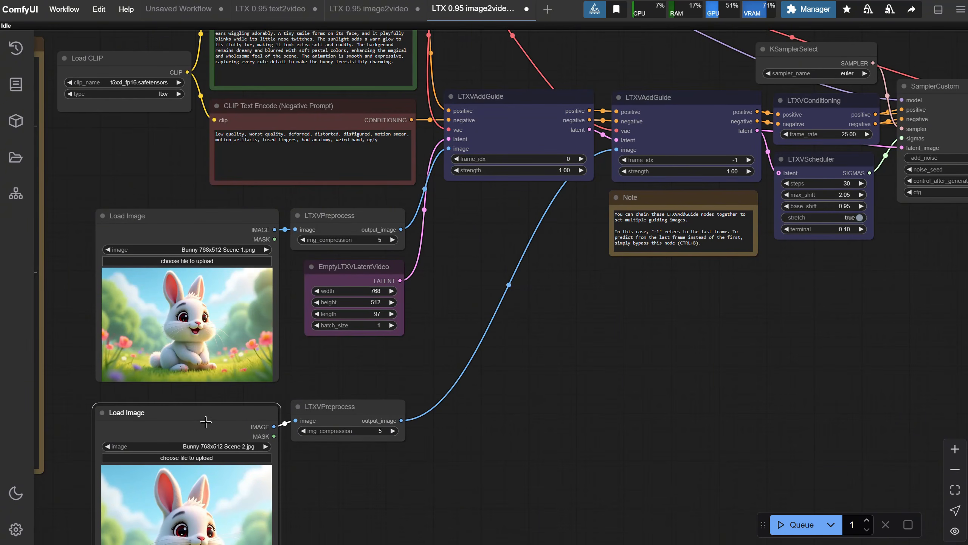
Review the LTXVAddGuide frame_idx values and their note, the LTXVCropGuides node, and the frame rates in LTXVConditioning and Video Combine
scroll(650, 378, "up", 8)
scroll(562, 264, "up", 1)
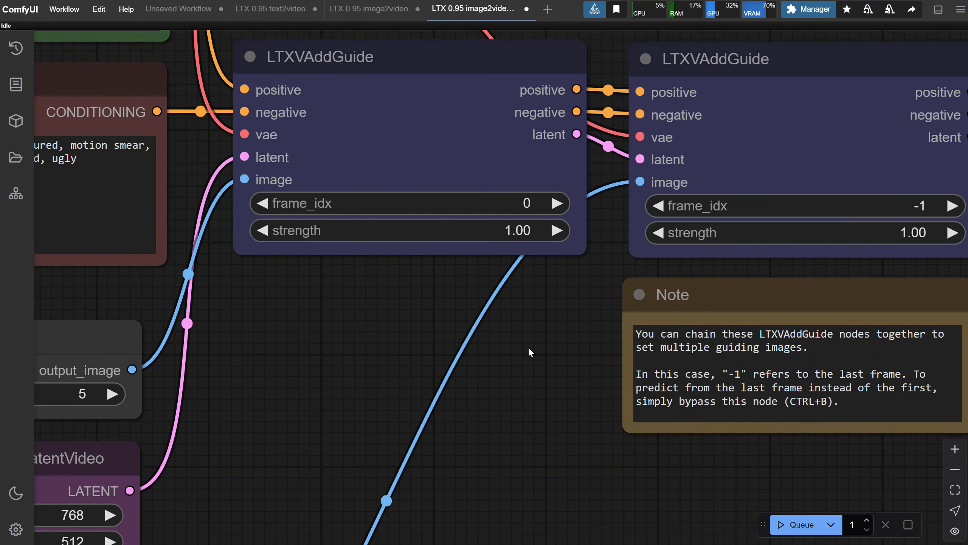
left_click_drag(531, 359, 263, 339)
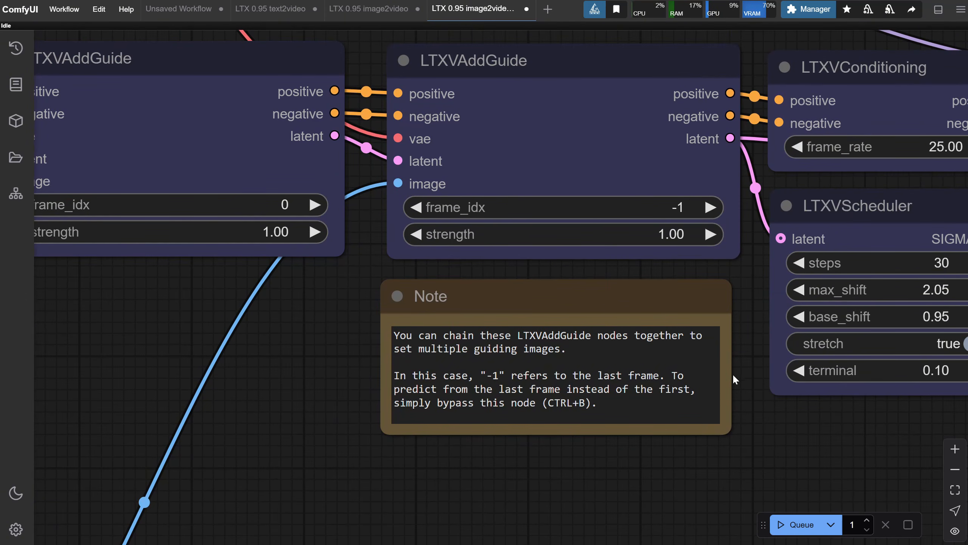
scroll(408, 353, "down", 10)
scroll(412, 358, "up", 3)
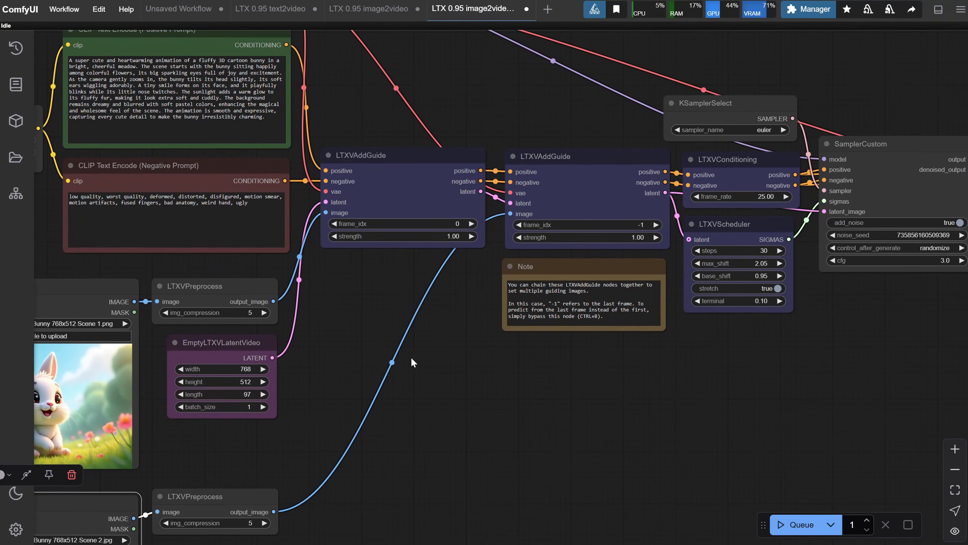
scroll(672, 359, "down", 1)
left_click_drag(624, 360, 599, 365)
left_click_drag(711, 340, 254, 394)
mouse_move(543, 232)
left_mouse_down()
mouse_move(545, 286)
mouse_move(546, 234)
left_mouse_up()
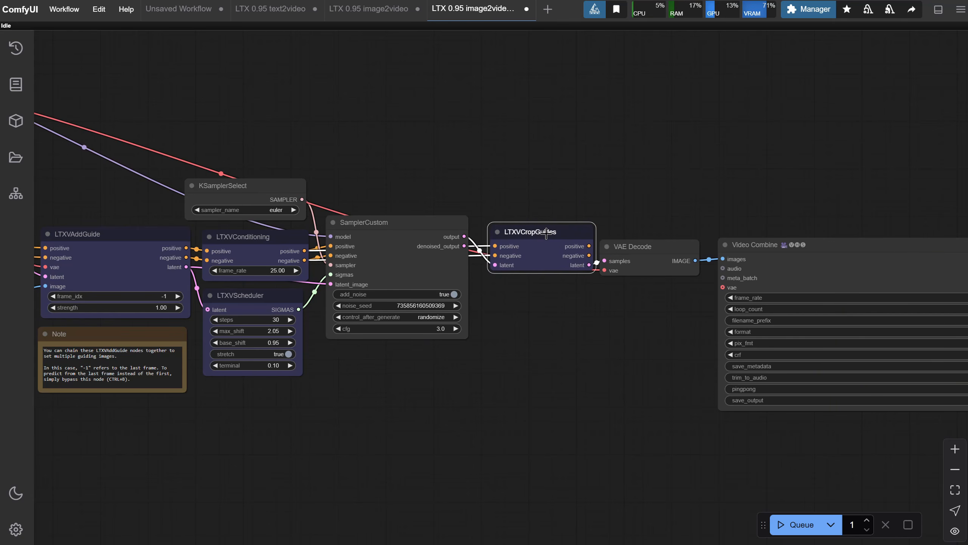
left_click_drag(630, 435, 593, 338)
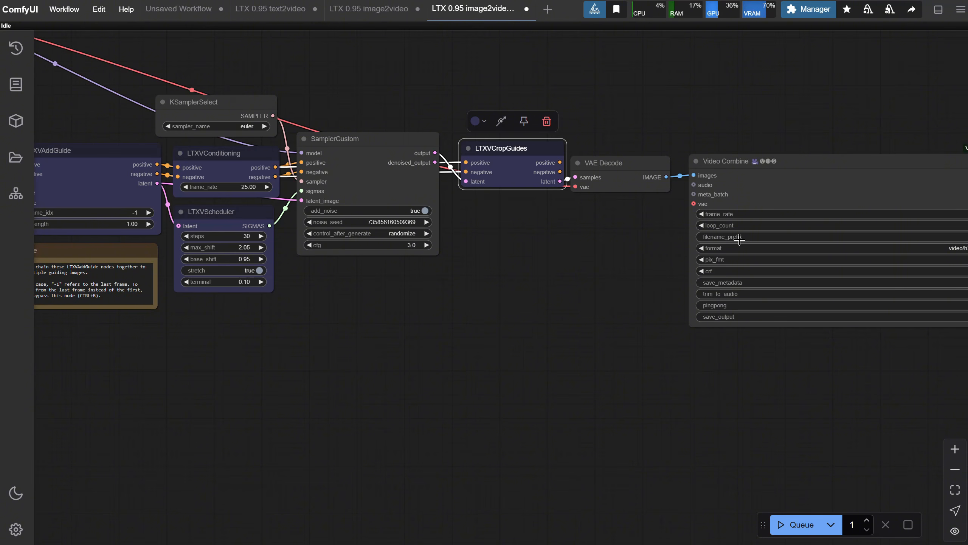
left_click_drag(541, 300, 447, 315)
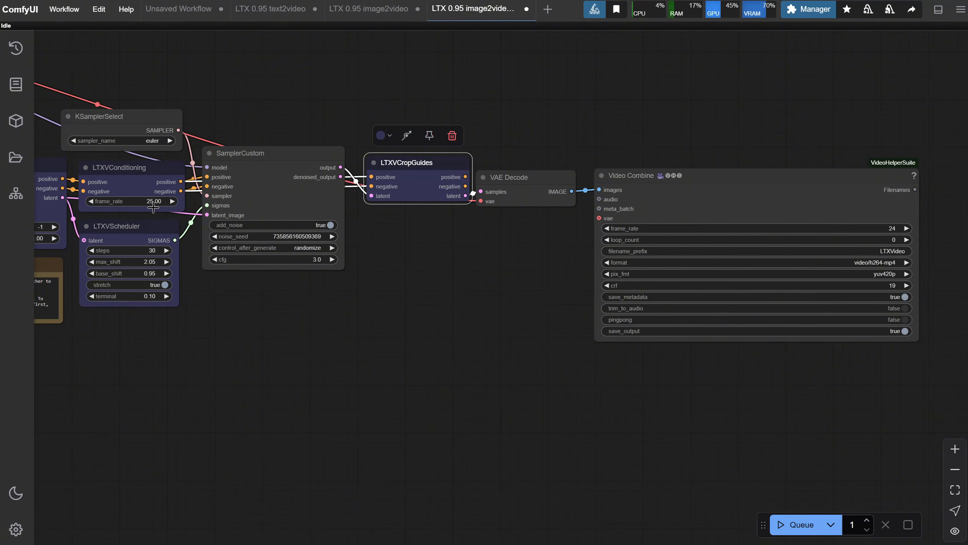
Generate the bunny start-to-end-frame video three times with random seeds, checking the sampling progress in the logs during a run
left_click(798, 524)
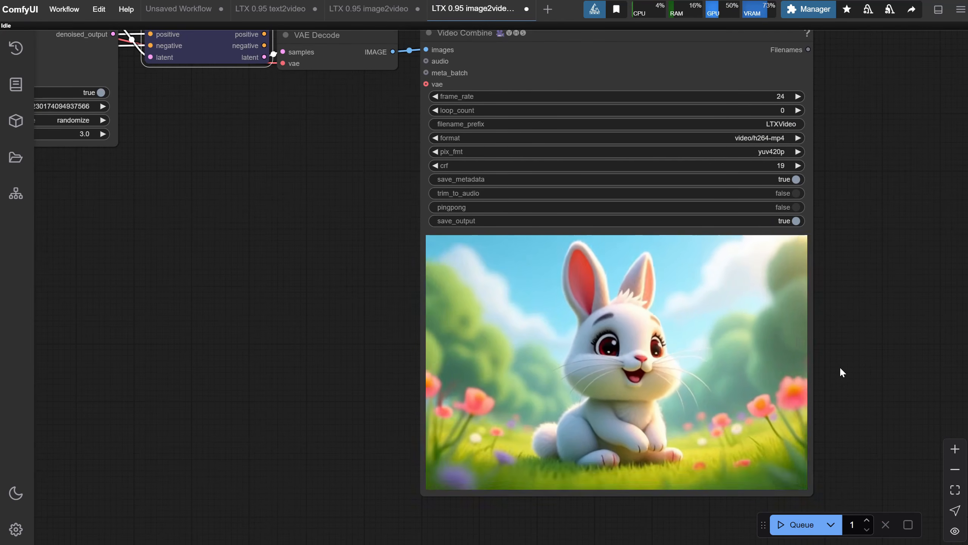
left_click(800, 525)
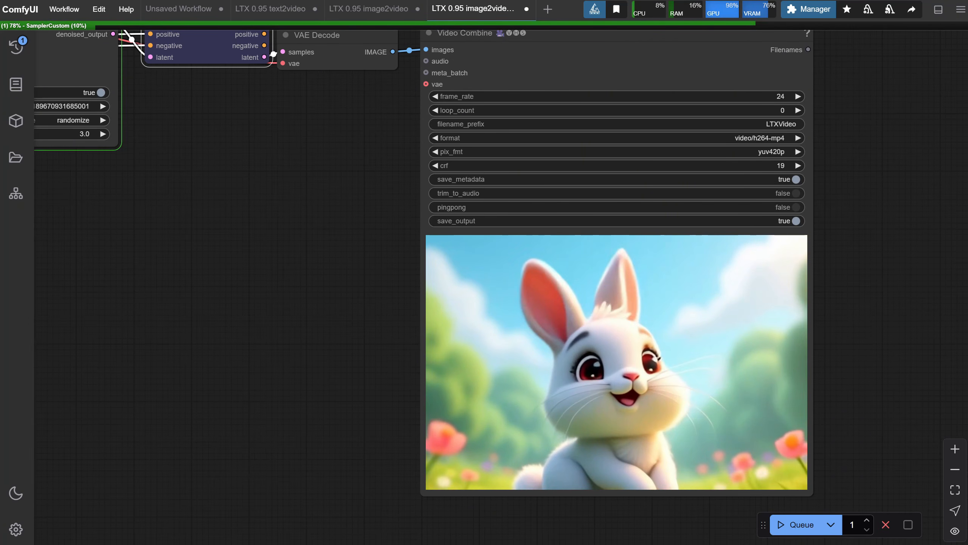
left_click(938, 9)
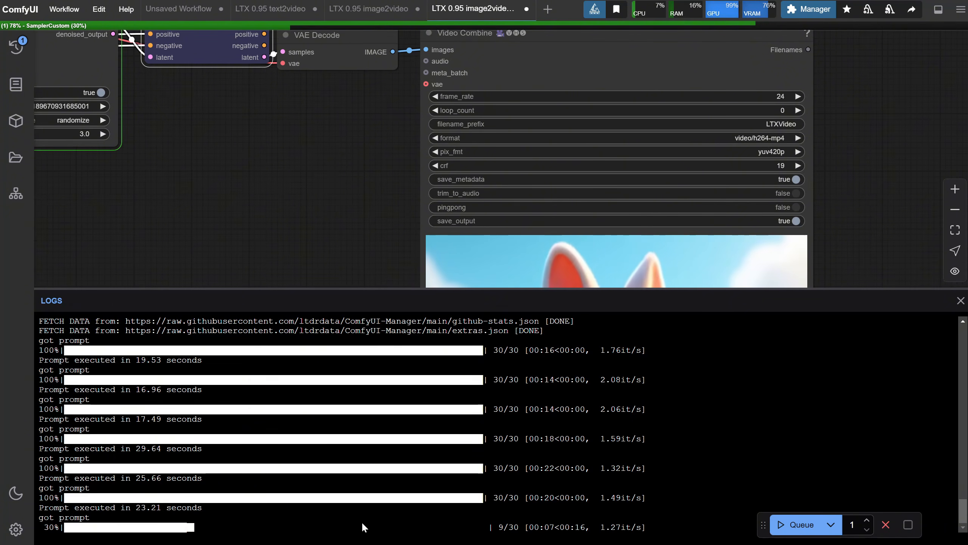
left_click(938, 11)
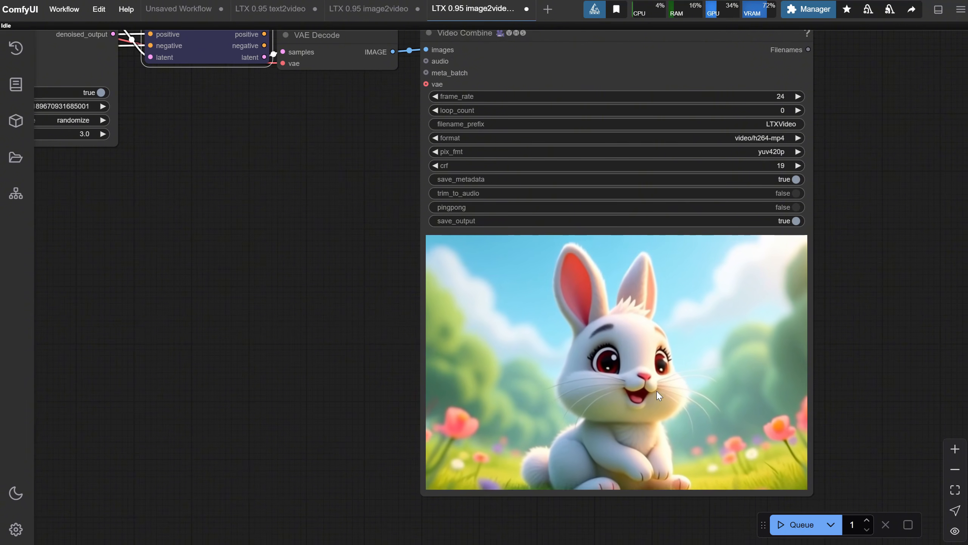
left_click(794, 525)
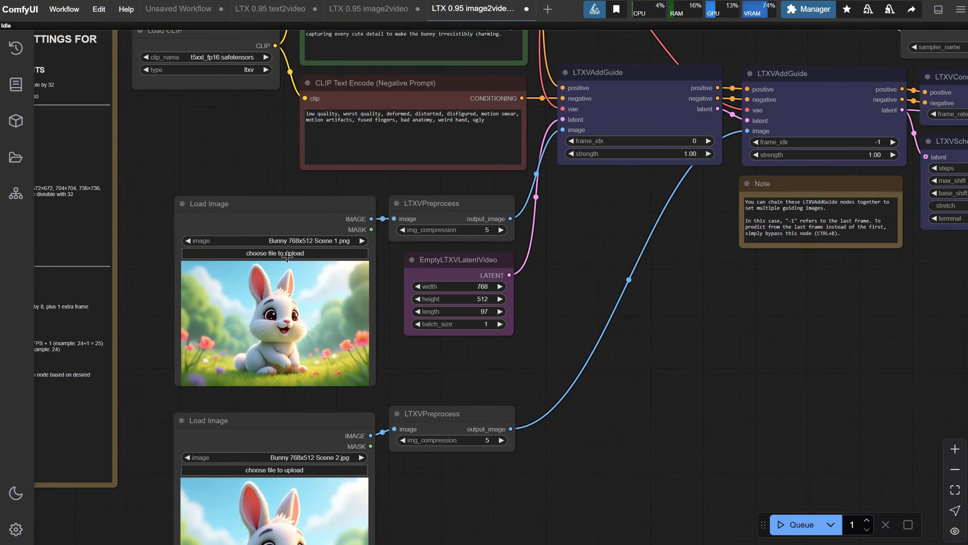
Swap the guide images, uploading Bunny 768x512 Scene 2.jpg in the first Load Image node and Bunny 768x512 Scene 1.png in the second
left_click(286, 254)
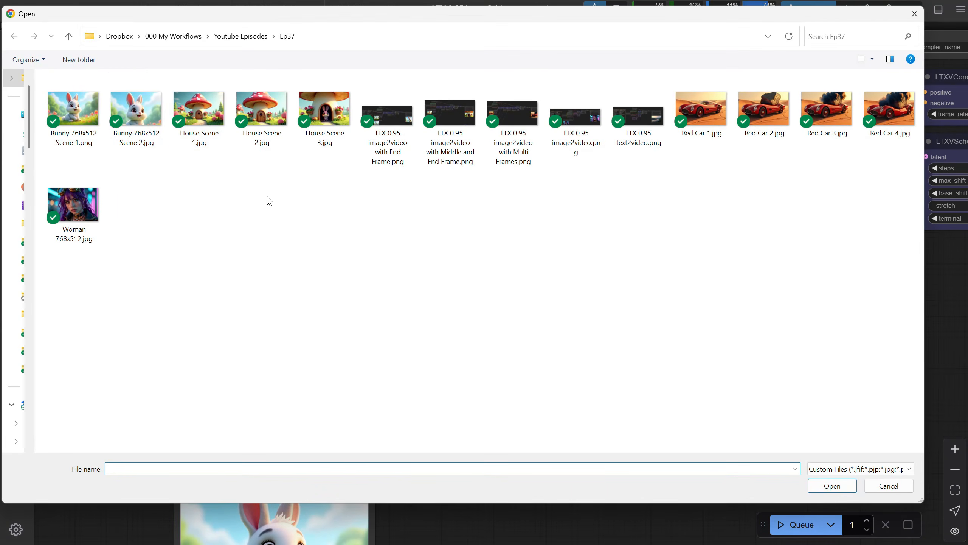
double_click(136, 110)
left_click_drag(611, 426, 649, 270)
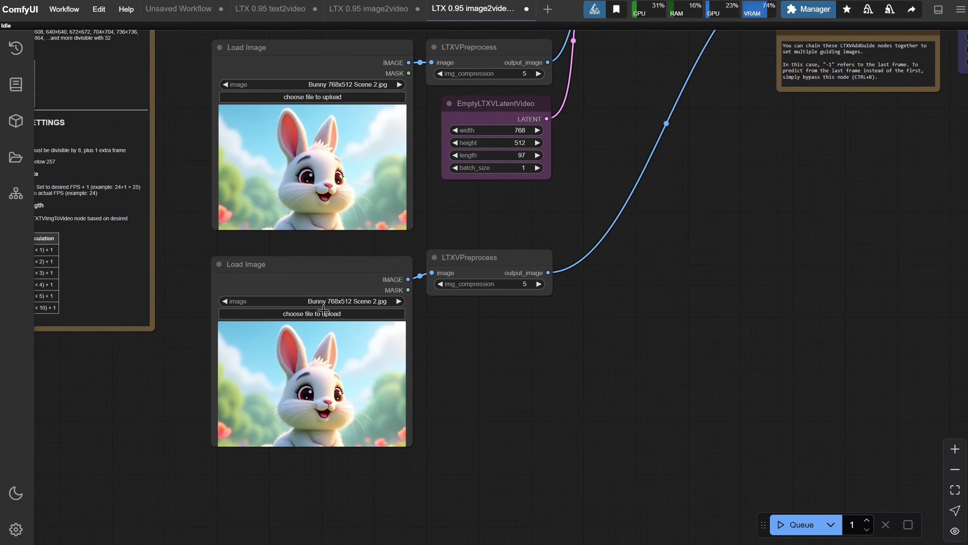
left_click(323, 313)
double_click(78, 119)
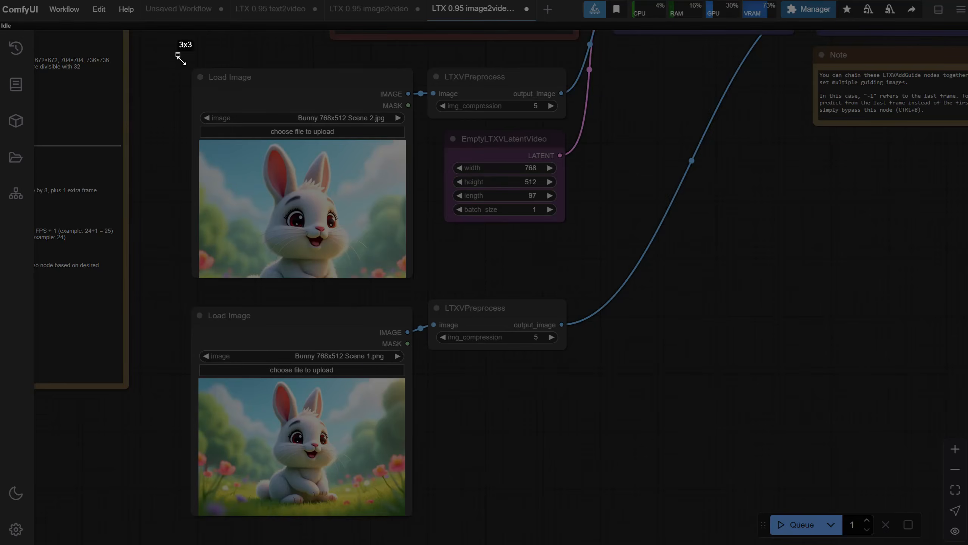
Capture a screenshot of both Load Image nodes and paste it into a new ChatGPT chat
left_click_drag(178, 54, 421, 519)
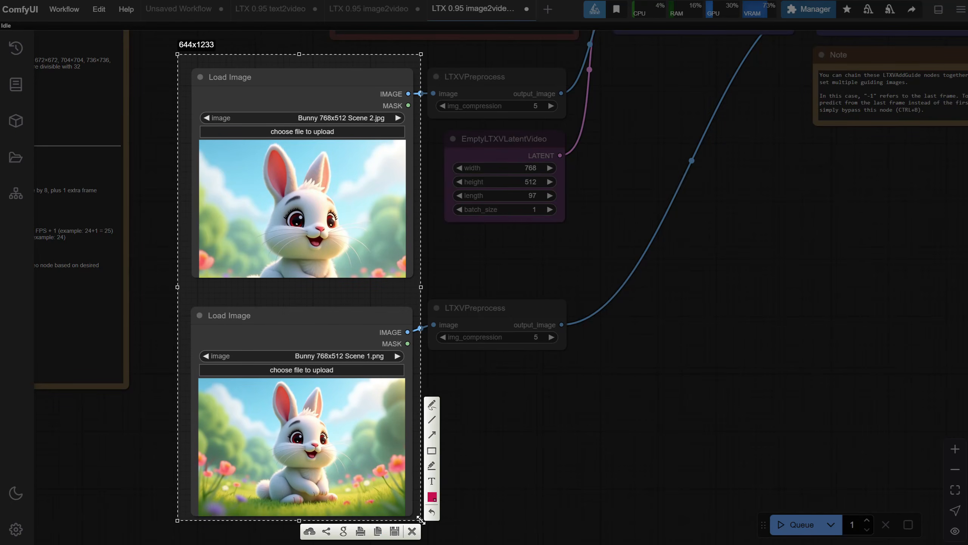
left_click(377, 534)
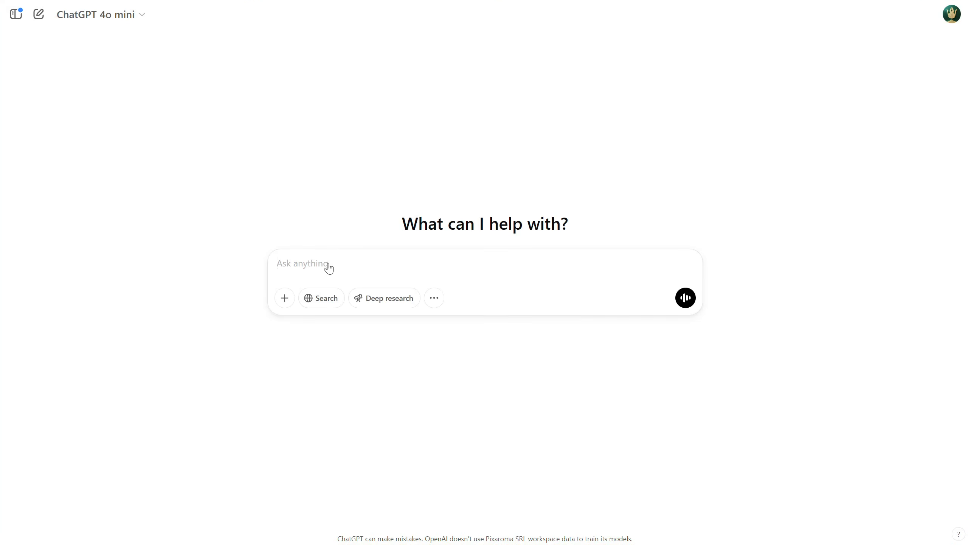
key("ctrl+v")
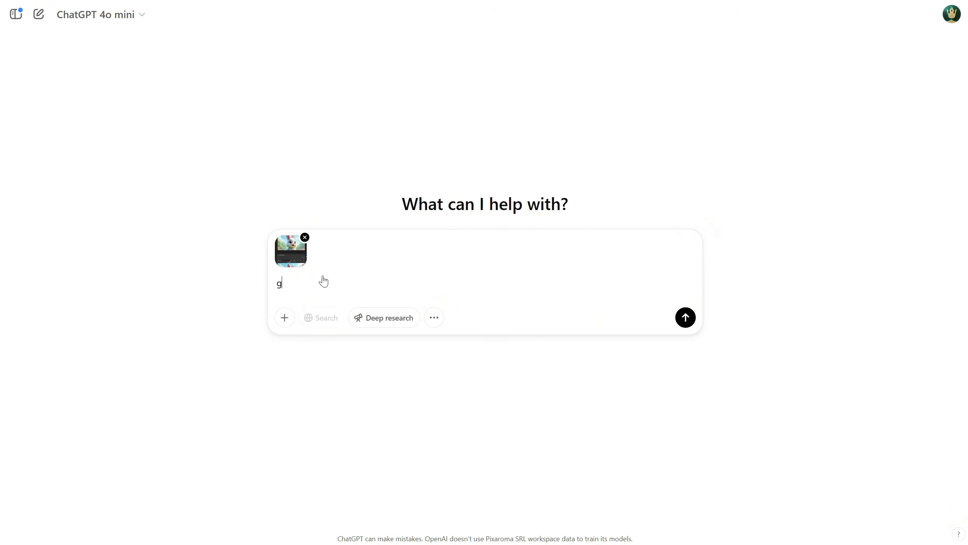
Ask ChatGPT for an image-to-video prompt with the bunny closeup as first frame and the bottom image as second, including motion and camera movement
type("give me a prompt for a")
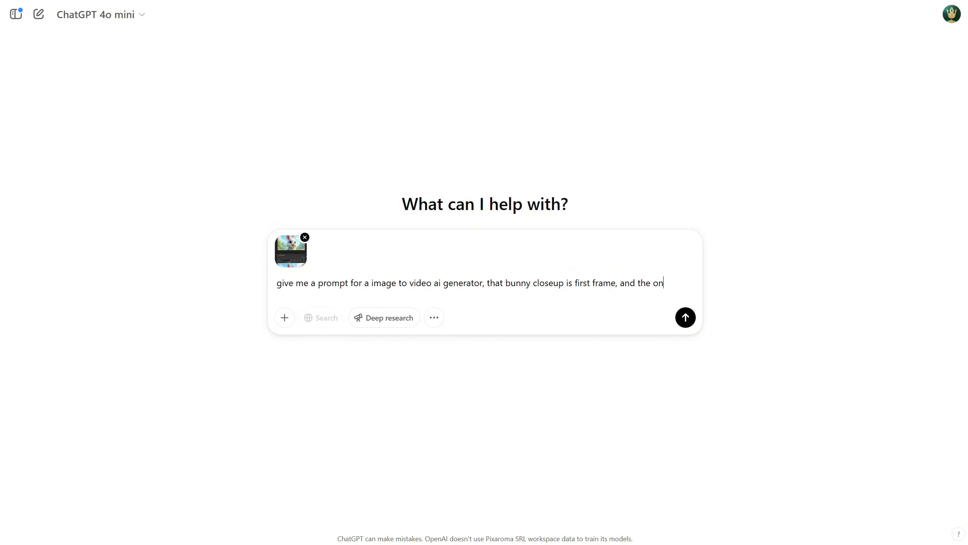
type("on bottom is second frame, include words about motion, camera, mov")
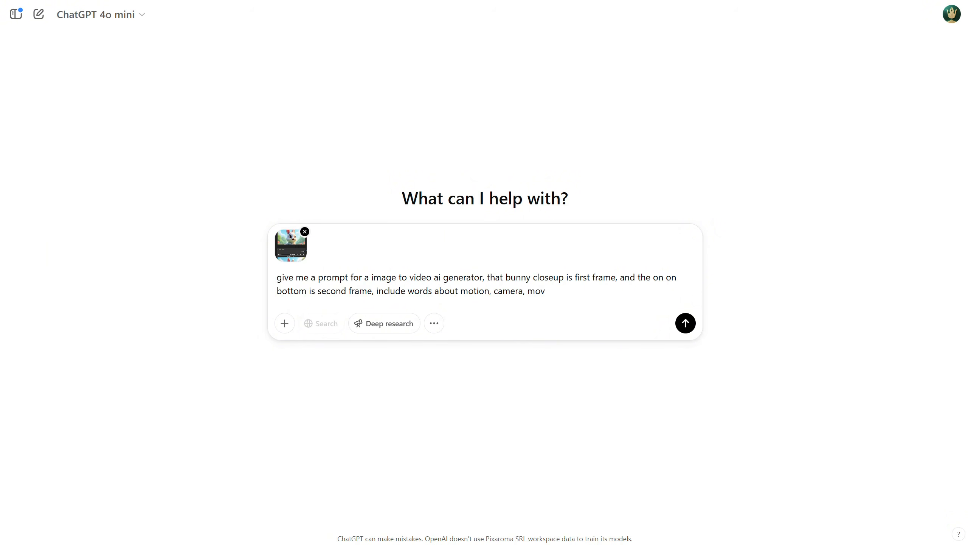
type("ent")
key("Return")
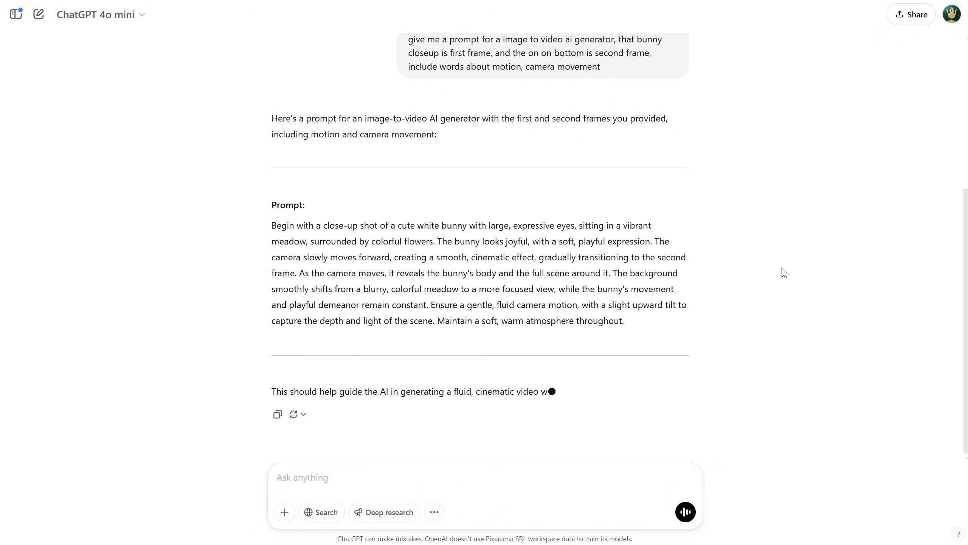
Replace the positive prompt in ComfyUI with the prompt text copied from ChatGPT and generate the bunny zoom-out video
left_click_drag(262, 238, 702, 329)
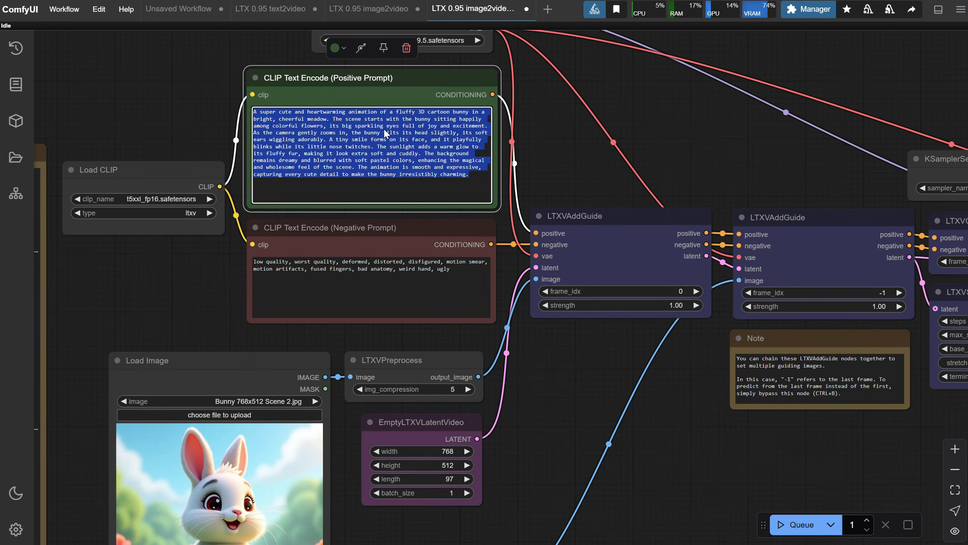
key("ctrl+v")
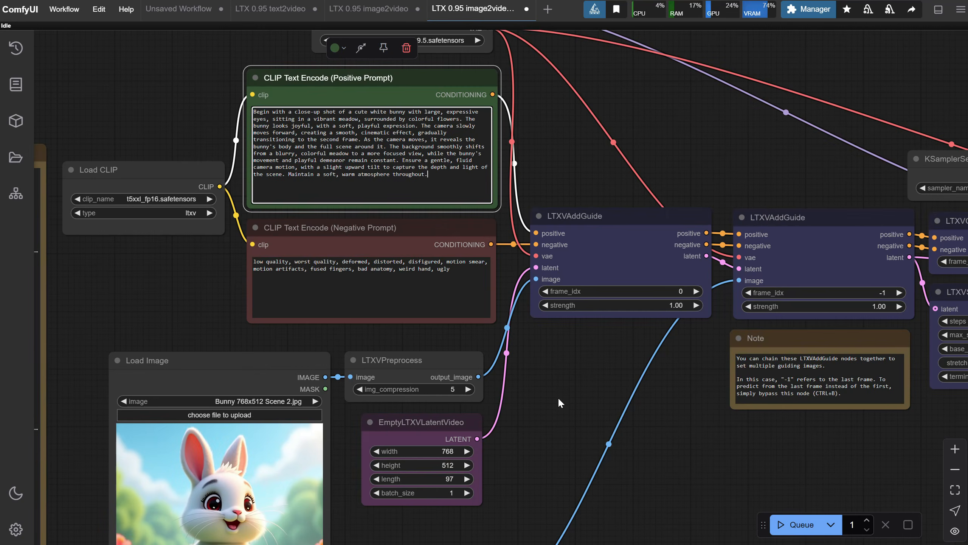
left_click(796, 525)
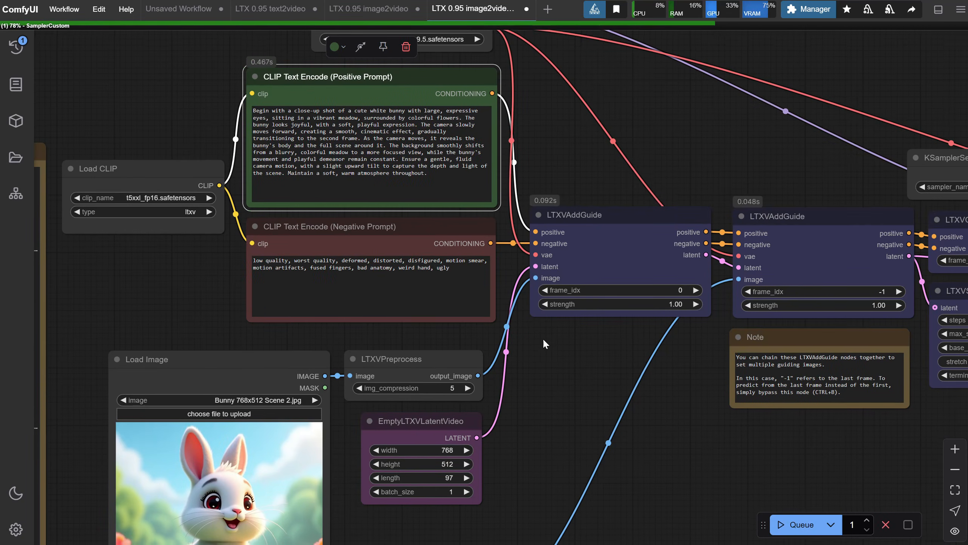
left_click_drag(540, 337, 500, 332)
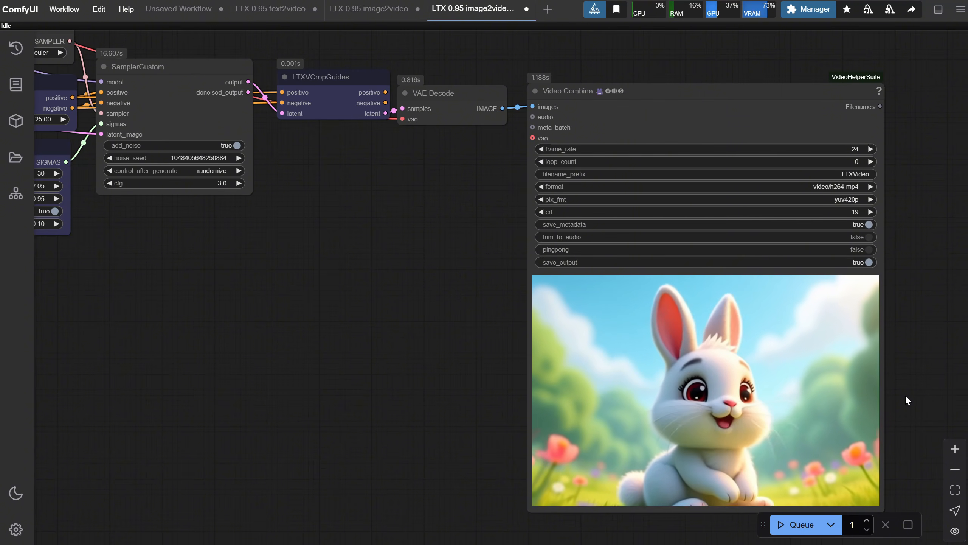
Open the workflow file LTX 0.95 image2video with Middle and End Frame.json
left_click(65, 9)
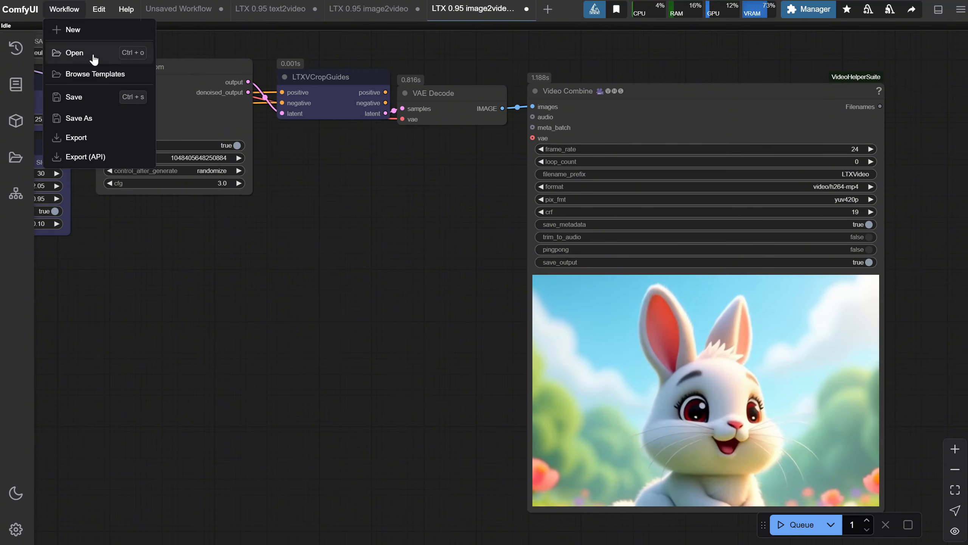
left_click(93, 53)
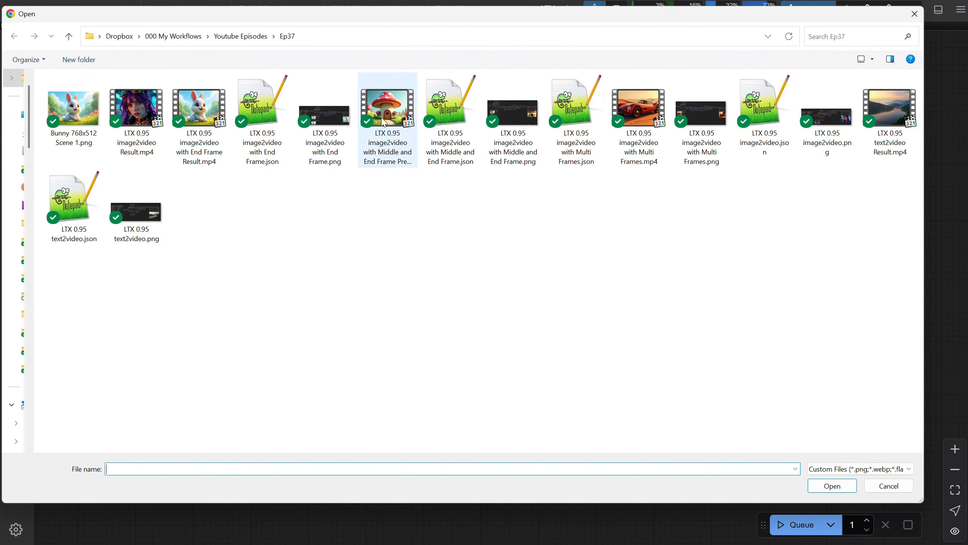
left_click(443, 116)
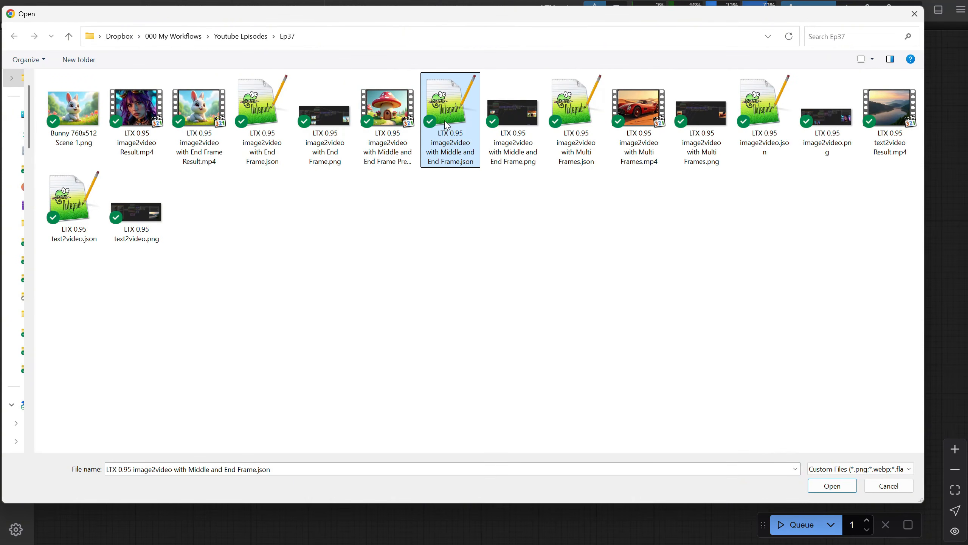
double_click(446, 125)
Examine the three Load Image nodes holding the House Scene images and how they feed the LTXVPreprocess nodes
left_click_drag(166, 319, 842, 367)
left_click_drag(293, 414, 868, 416)
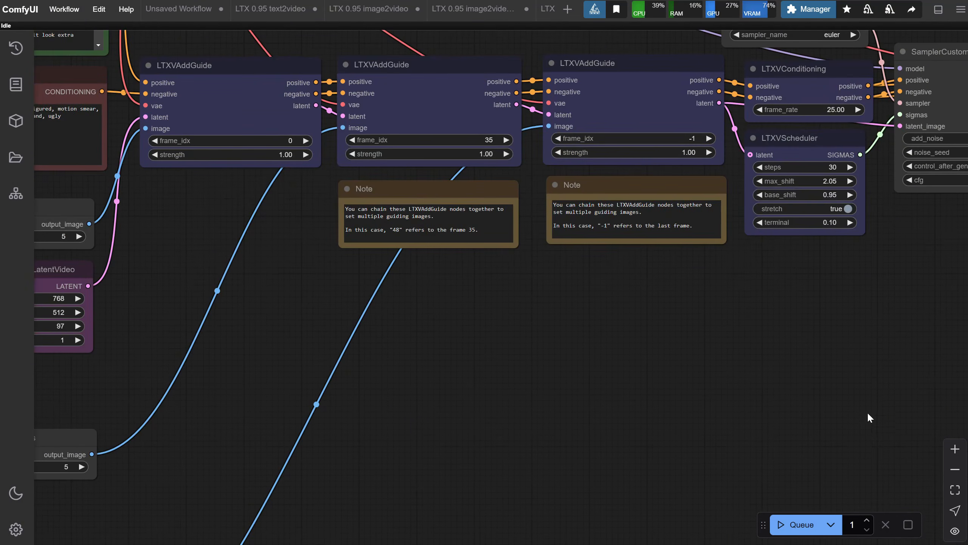
left_click_drag(378, 414, 911, 353)
scroll(446, 294, "up", 4)
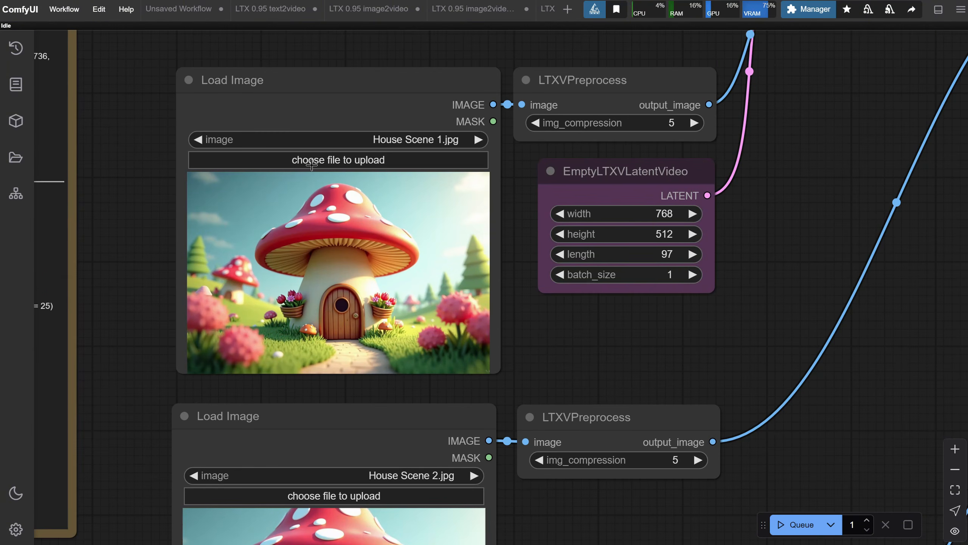
left_click_drag(536, 346, 574, 98)
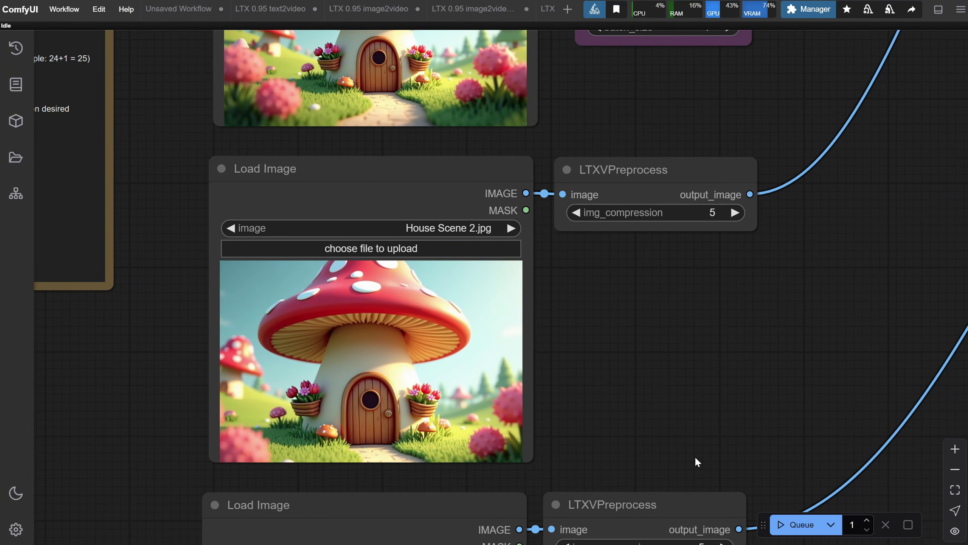
left_click_drag(695, 456, 655, 106)
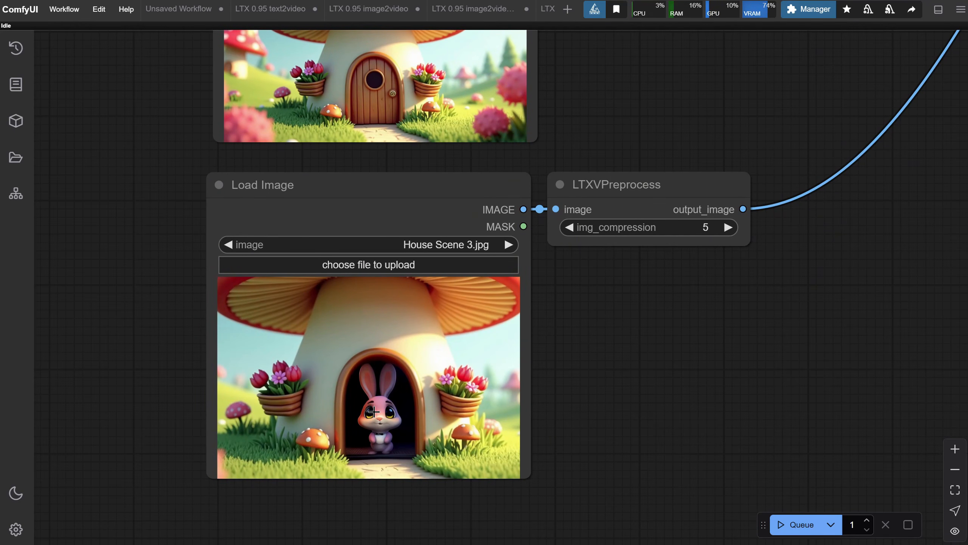
scroll(643, 402, "down", 4)
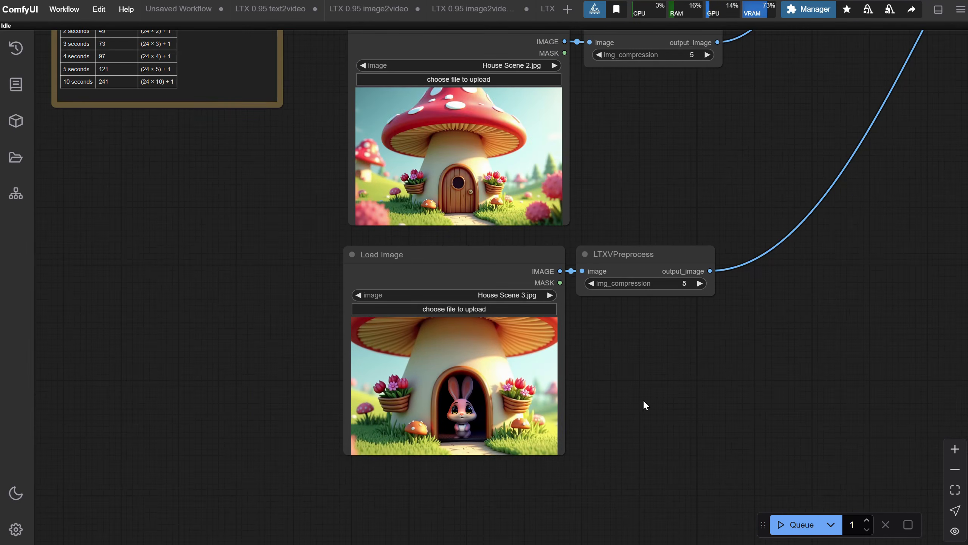
Review the mushroom house prompt, the frame_idx of each LTXVAddGuide node with its note, and the result in Video Combine
left_click_drag(700, 143, 688, 322)
left_click_drag(648, 126, 674, 450)
left_click_drag(379, 233, 312, 353)
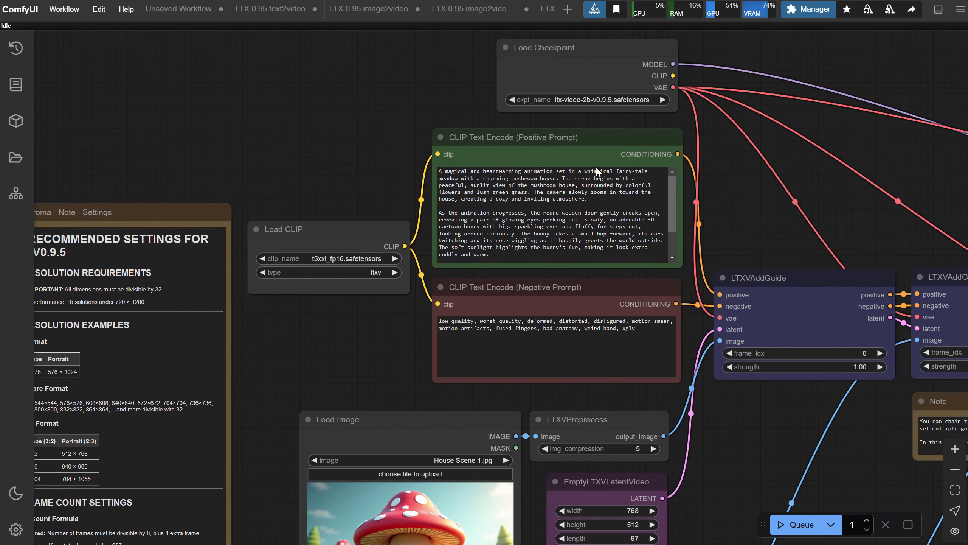
left_click_drag(673, 193, 402, 96)
scroll(640, 362, "down", 5)
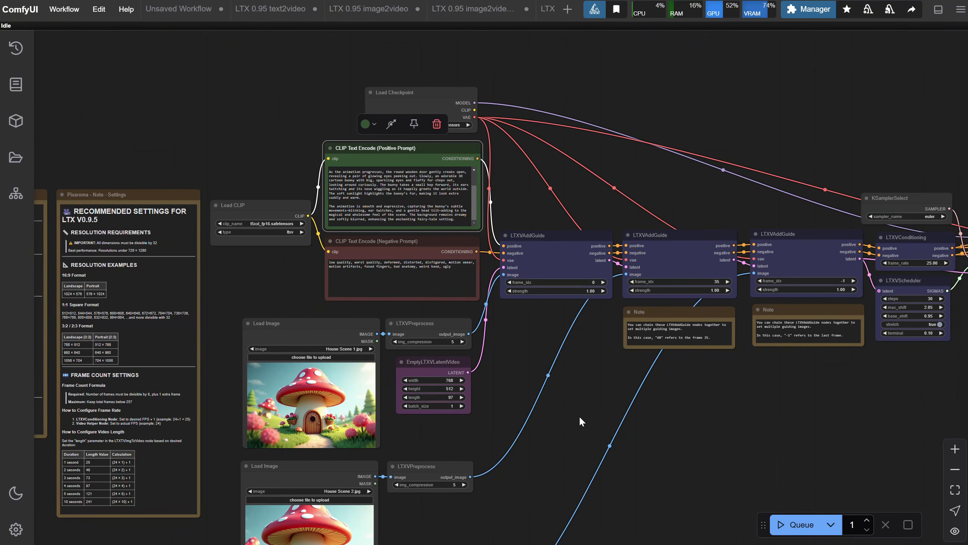
scroll(587, 343, "up", 4)
left_click_drag(603, 351, 465, 256)
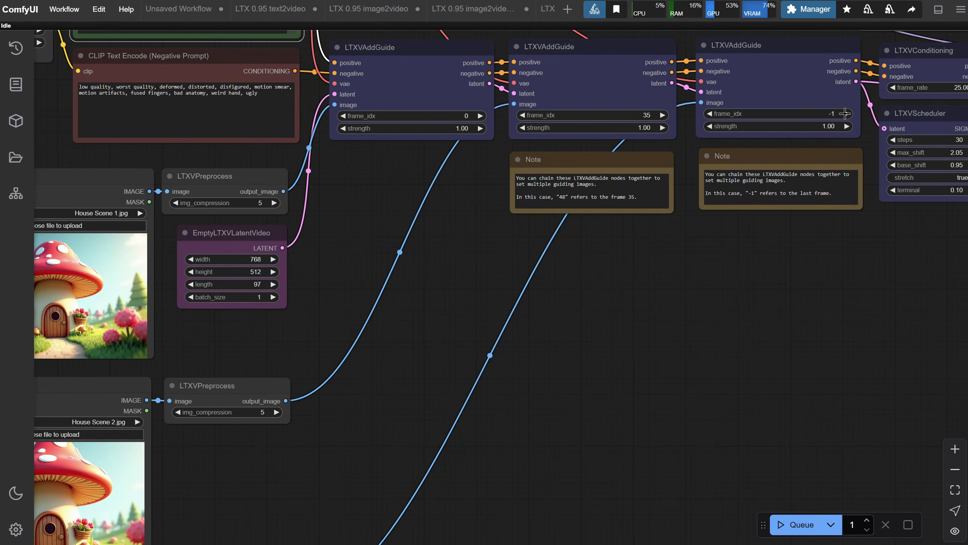
scroll(587, 319, "down", 4)
left_click_drag(707, 358, 737, 226)
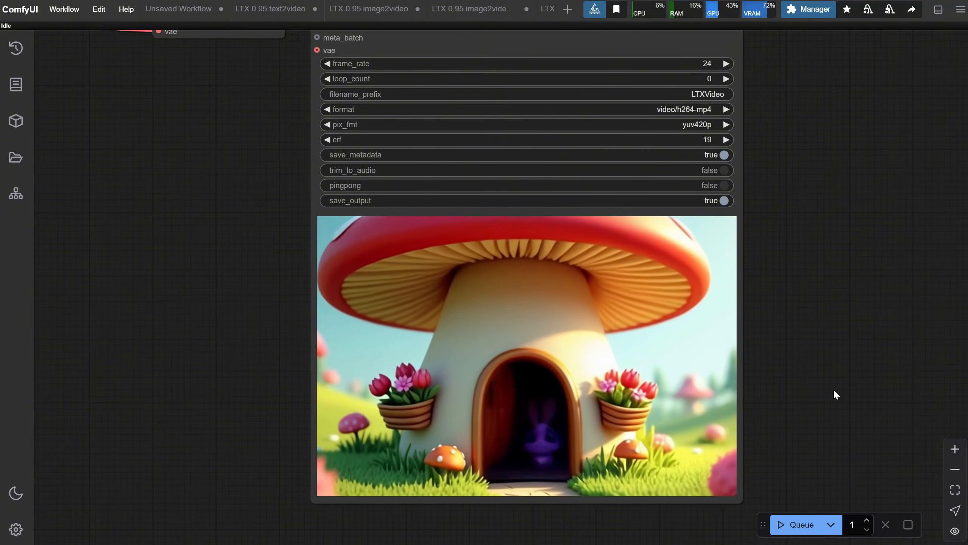
Open the workflow file LTX 0.95 image2video with Multi Frames.json
key("ctrl+o")
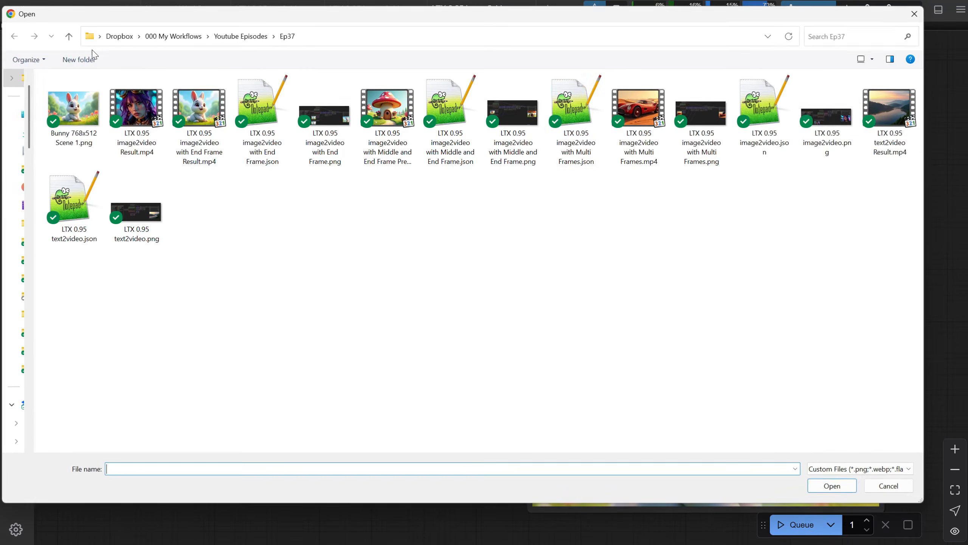
left_click(569, 109)
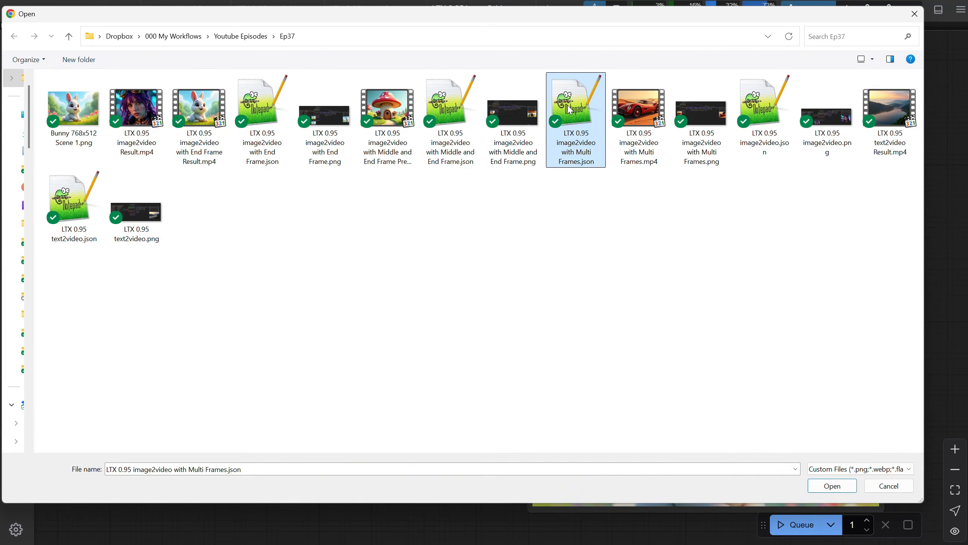
double_click(569, 109)
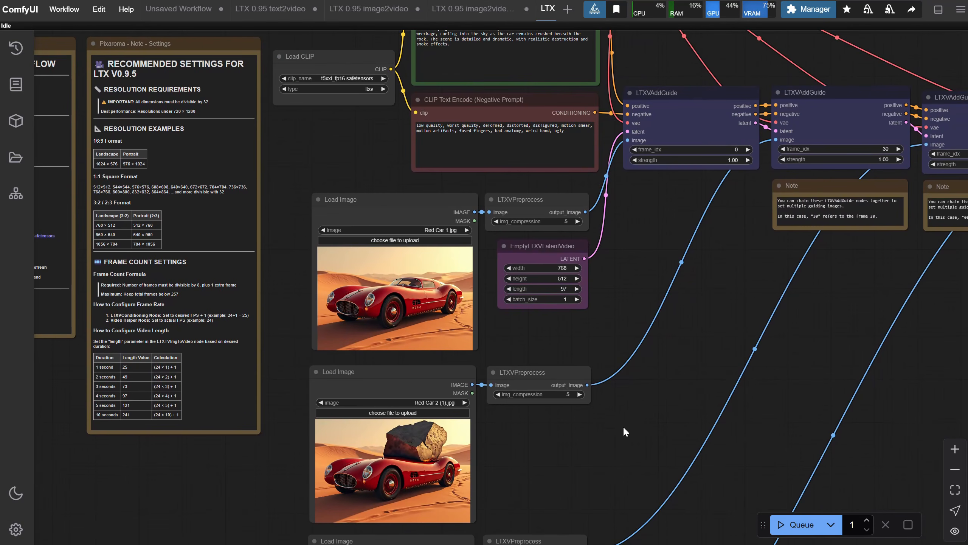
Inspect the first Red Car image, the EmptyLTXVLatentVideo node and the chained LTXVAddGuide nodes, selecting the second guide to trace its connections
scroll(632, 385, "down", 2)
scroll(410, 193, "up", 4)
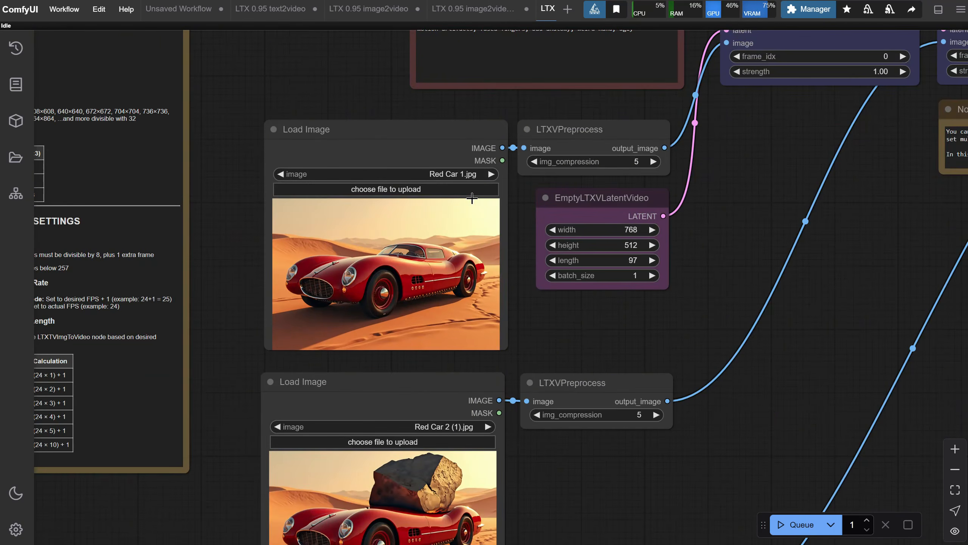
scroll(471, 199, "down", 2)
left_click_drag(524, 200, 459, 324)
left_click_drag(505, 324, 507, 324)
left_click(506, 323)
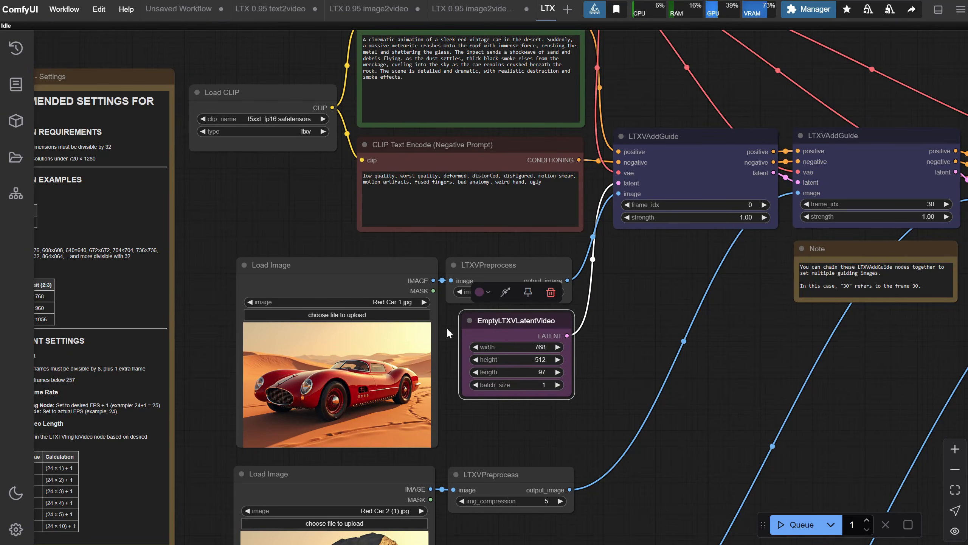
scroll(646, 290, "down", 3)
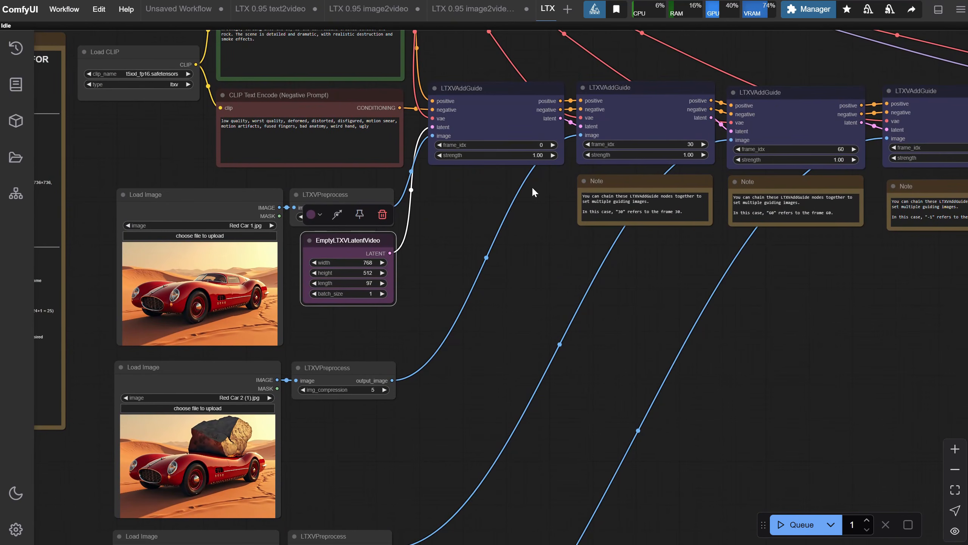
left_click_drag(632, 106, 634, 106)
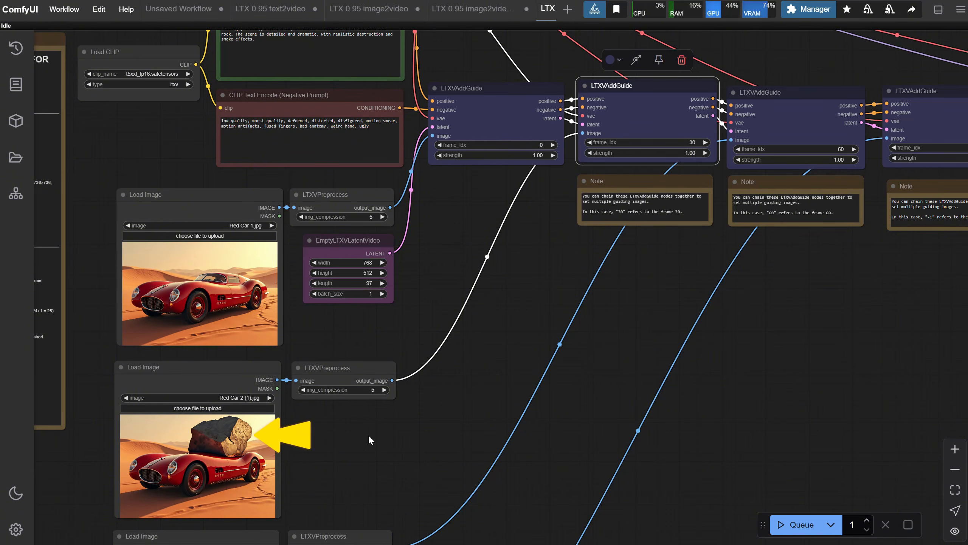
Examine the sequence of Red Car images in the Load Image nodes and their links through LTXVPreprocess
left_click_drag(367, 410, 400, 217)
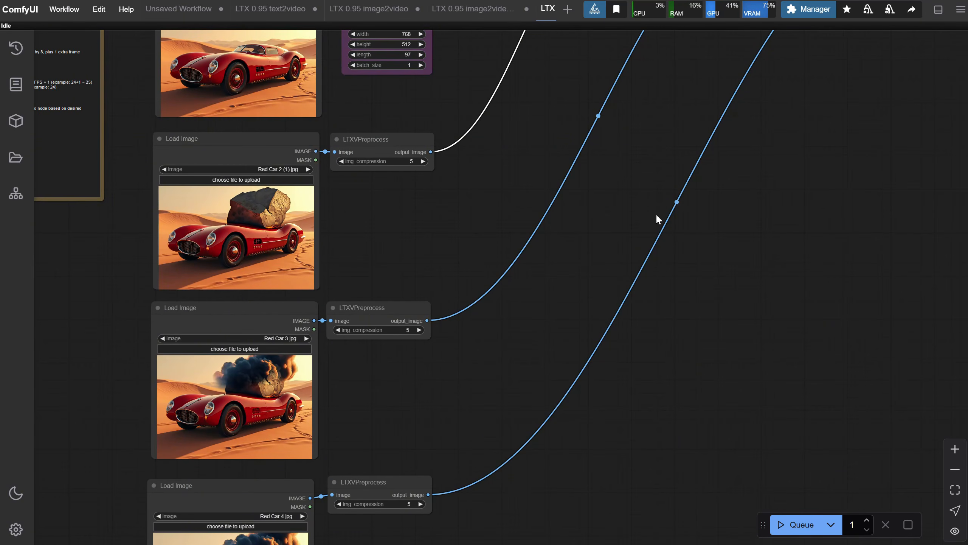
scroll(656, 220, "down", 5)
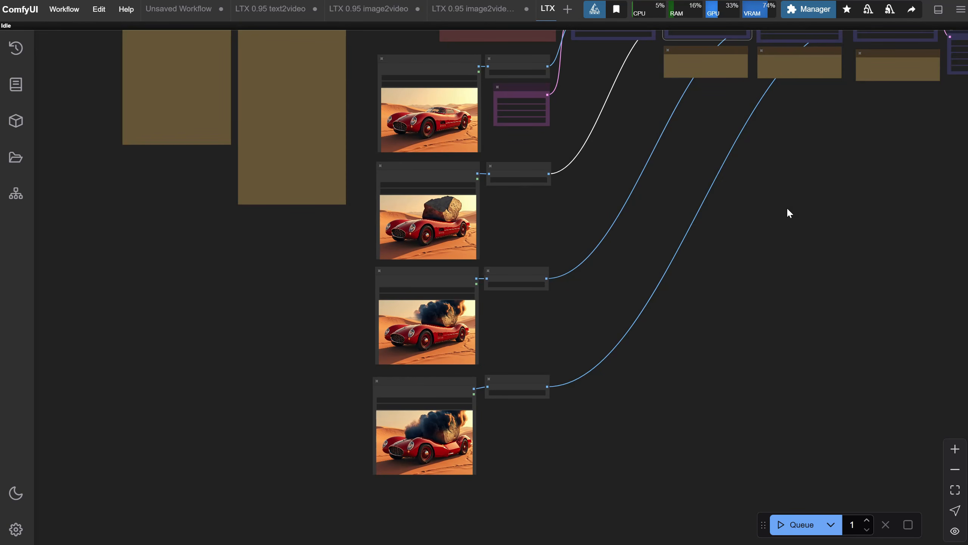
left_click_drag(777, 213, 627, 330)
scroll(296, 330, "up", 10)
scroll(501, 209, "down", 10)
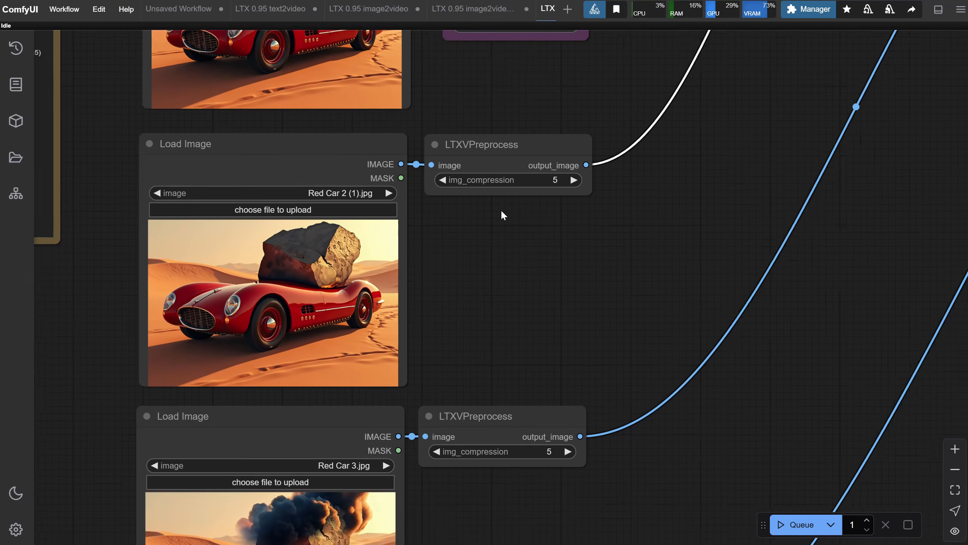
scroll(509, 129, "down", 8)
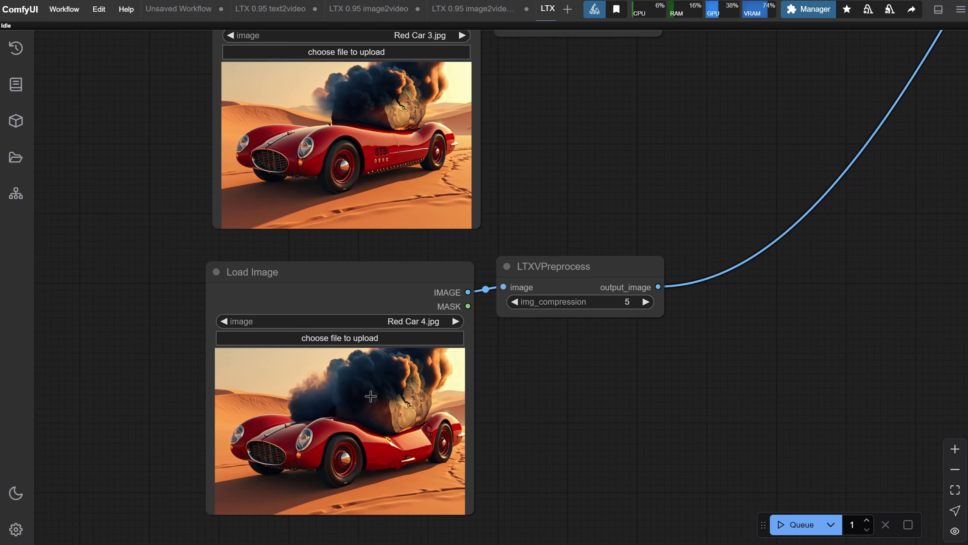
Return to the start of the multi-frame workflow and read the positive prompt about the red vintage car
left_click_drag(665, 197, 461, 542)
left_click_drag(592, 121, 659, 471)
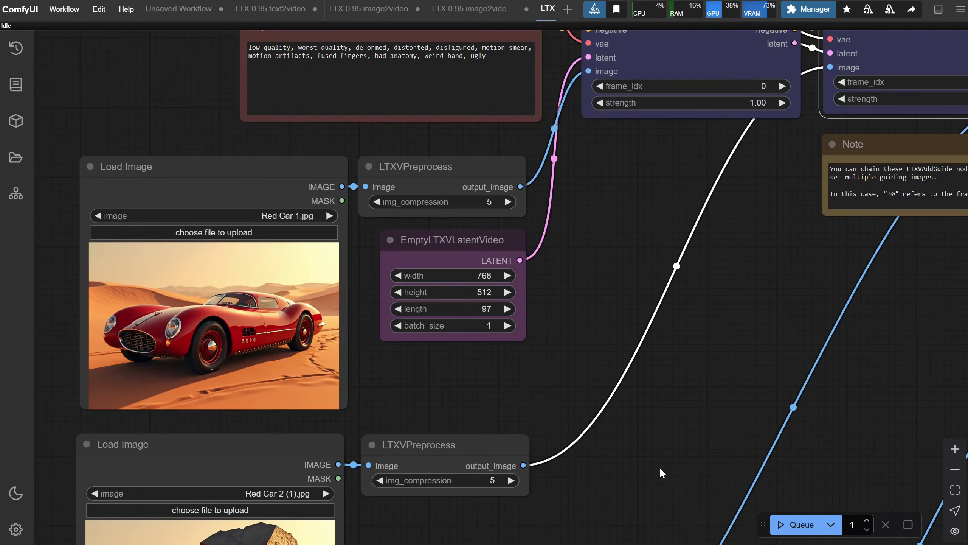
scroll(605, 371, "down", 5)
left_click_drag(505, 87, 470, 276)
scroll(318, 319, "up", 4)
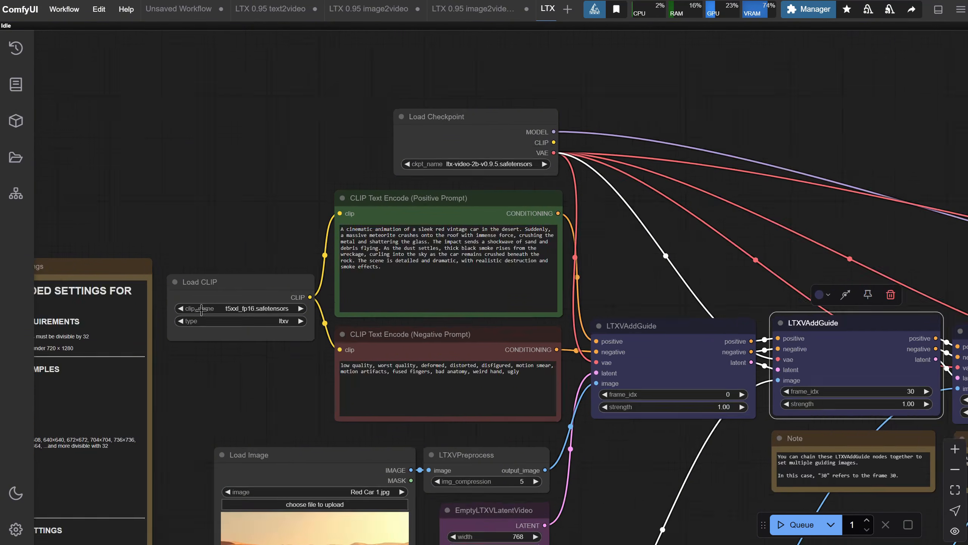
Examine the frame_idx values of the chained LTXVAddGuide nodes, their notes, and the length setting in EmptyLTXVLatentVideo
left_click_drag(606, 241, 229, 61)
scroll(495, 284, "down", 2)
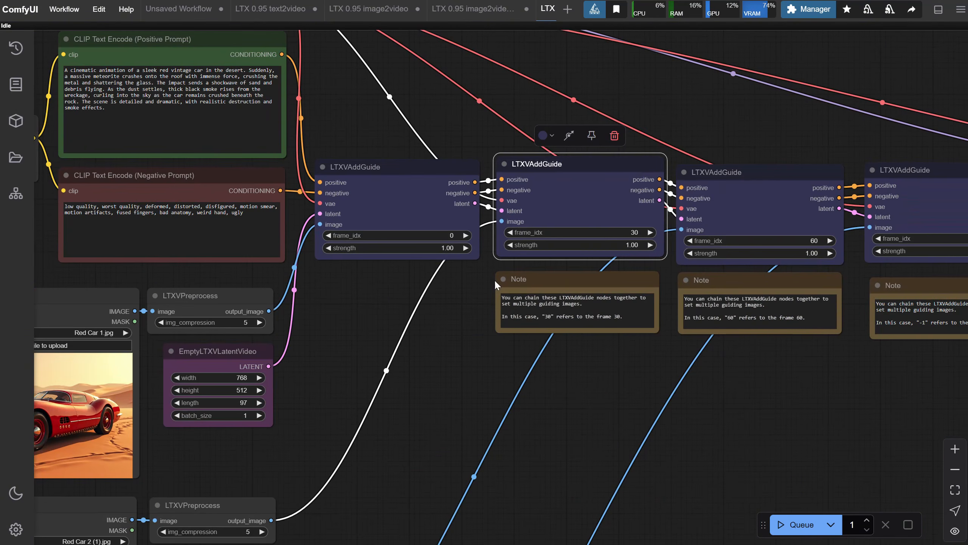
scroll(450, 307, "up", 2)
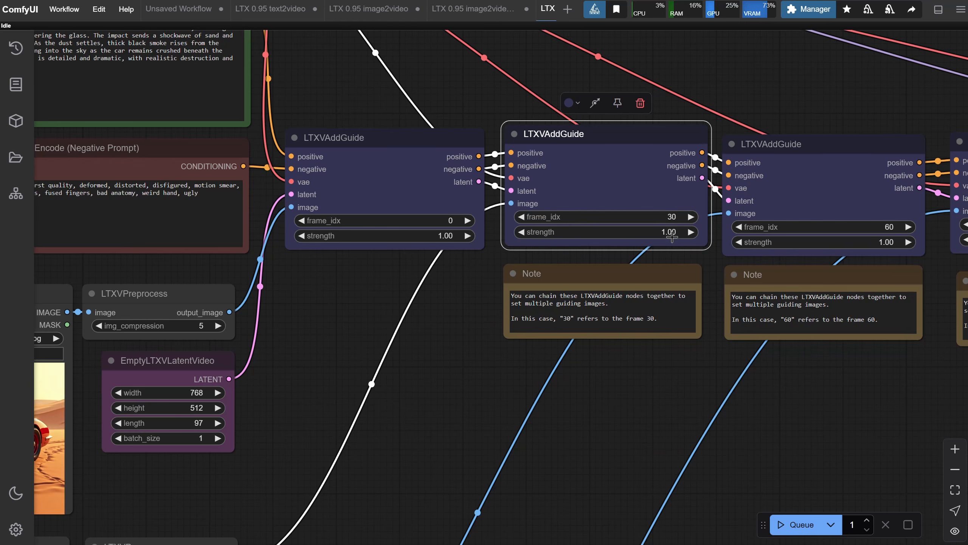
left_click_drag(651, 380, 404, 379)
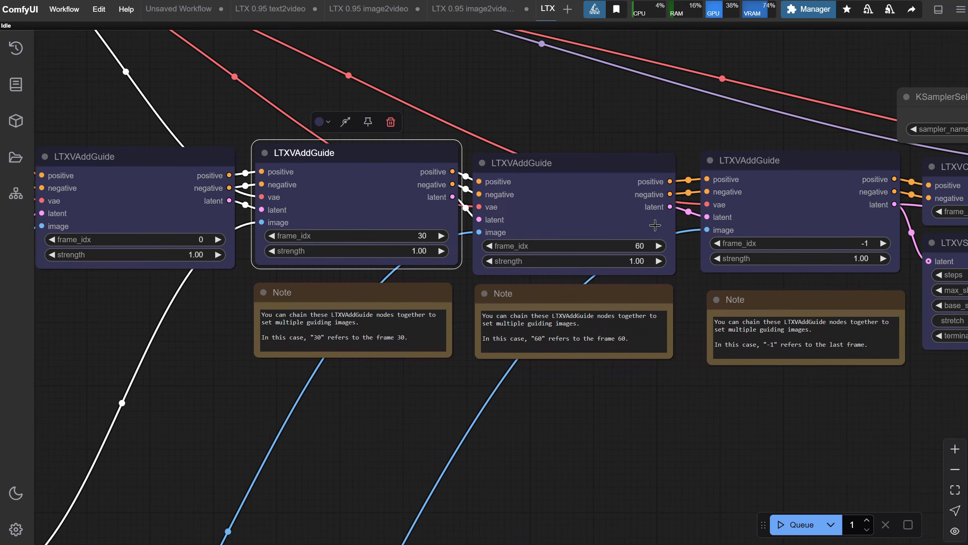
left_click_drag(748, 415, 547, 397)
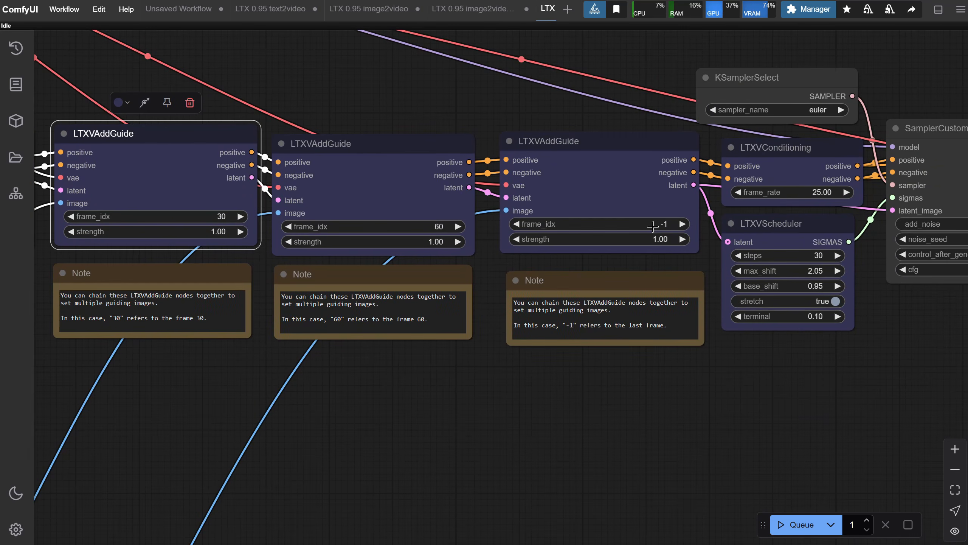
scroll(650, 225, "down", 3)
left_click_drag(793, 349, 299, 319)
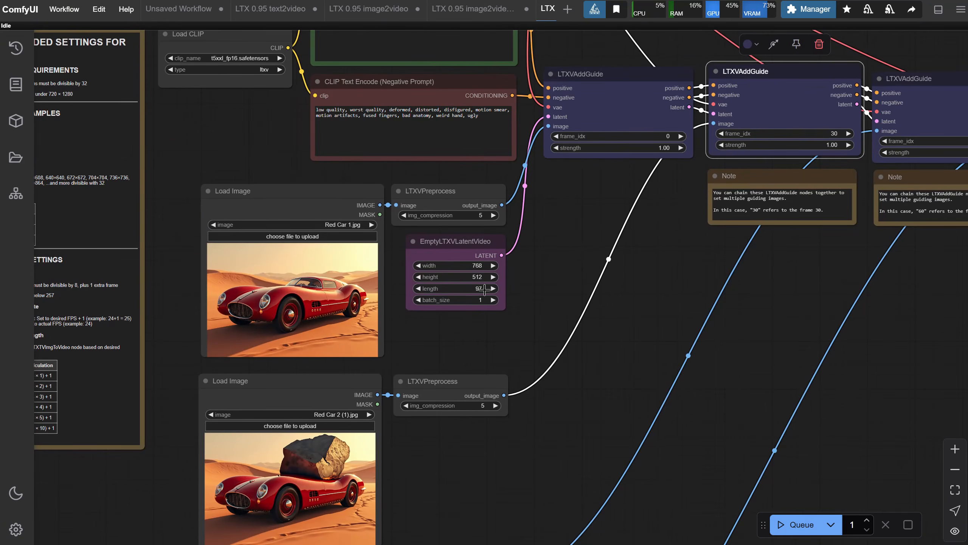
left_click_drag(491, 336, 735, 326)
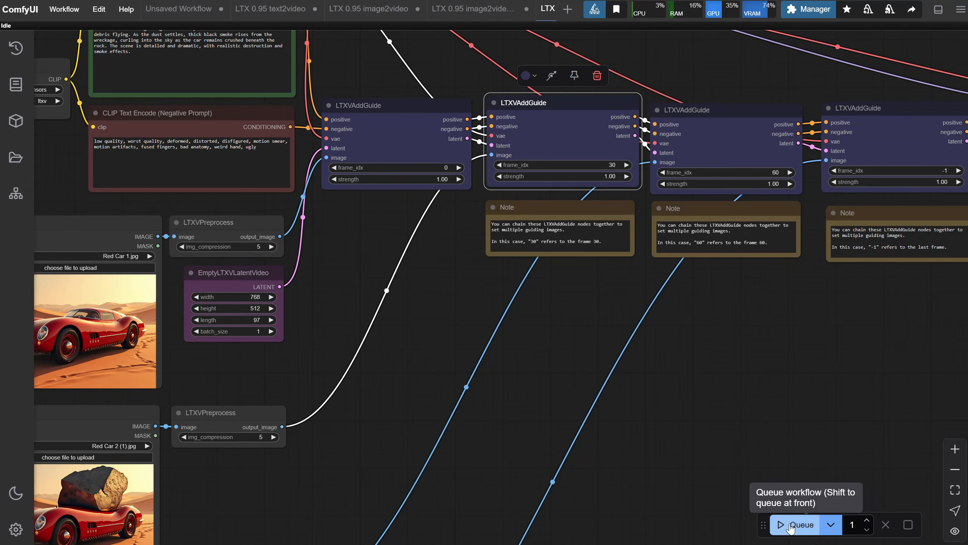
Queue the multi-frame workflow to generate the red vintage car video, then queue another run
left_click(796, 525)
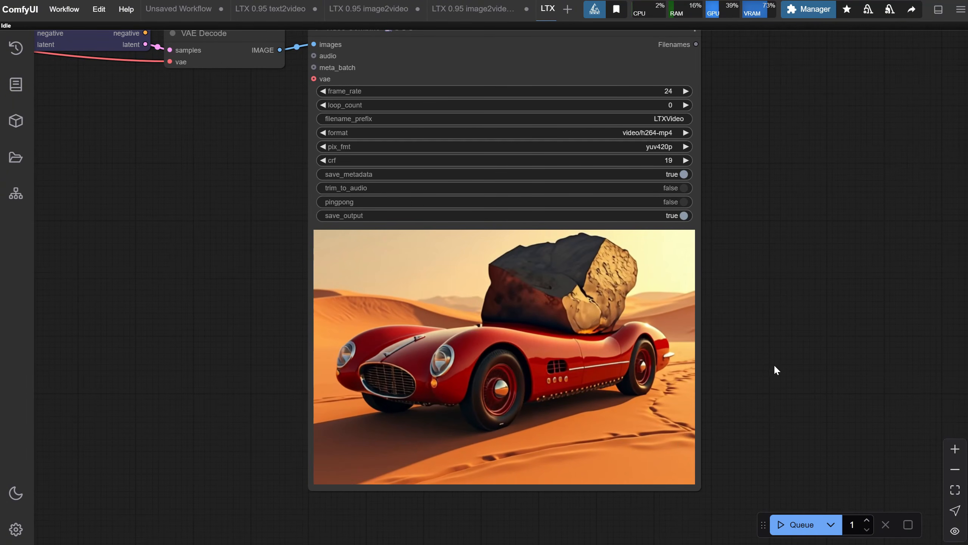
left_click(791, 525)
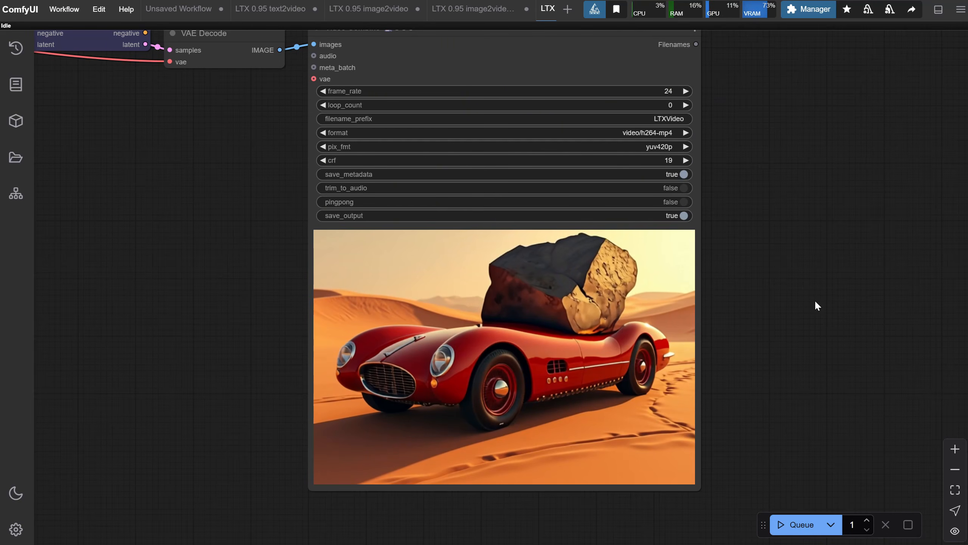